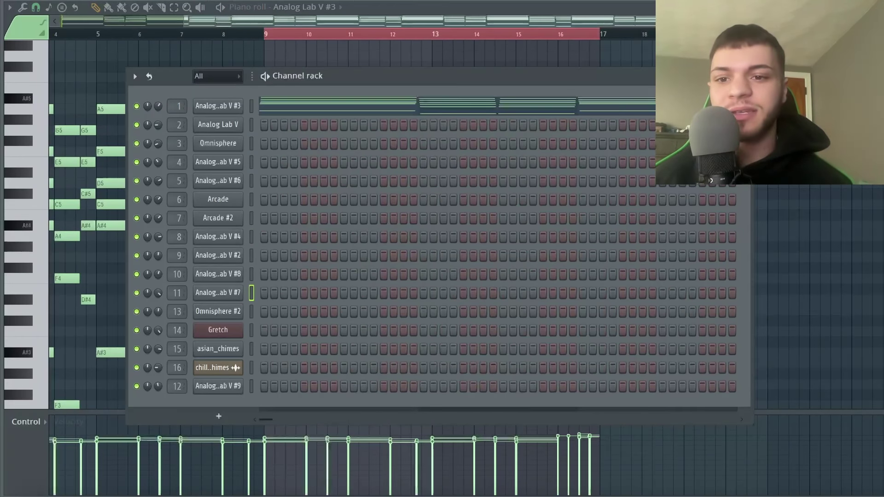
Step: Open the piano roll of the Analog Lab V #3 channel and play its chord progression
{"action": "left_click", "coordinate": [232, 106]}
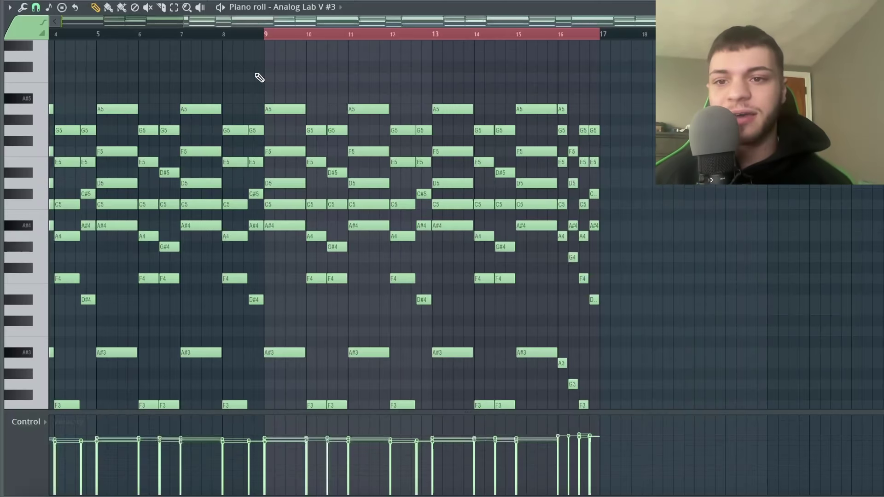
{"action": "scroll", "coordinate": [260, 77], "scroll_direction": "up", "scroll_amount": 3}
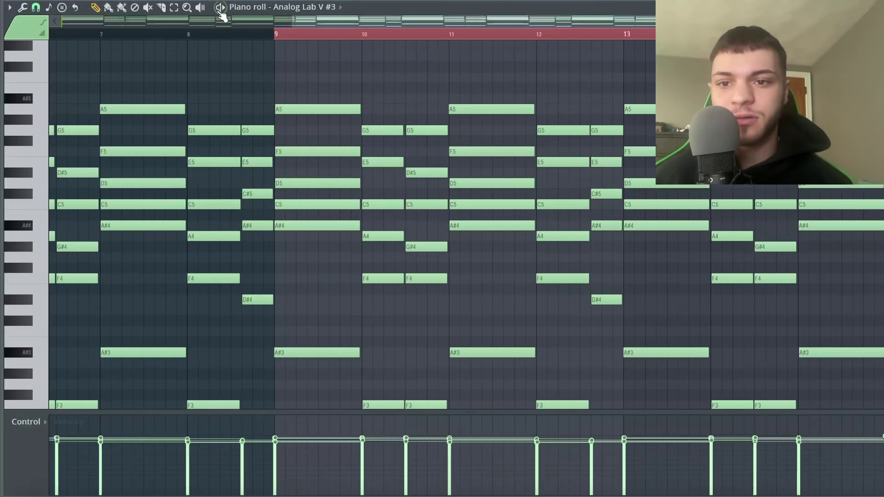
{"action": "key", "text": "space"}
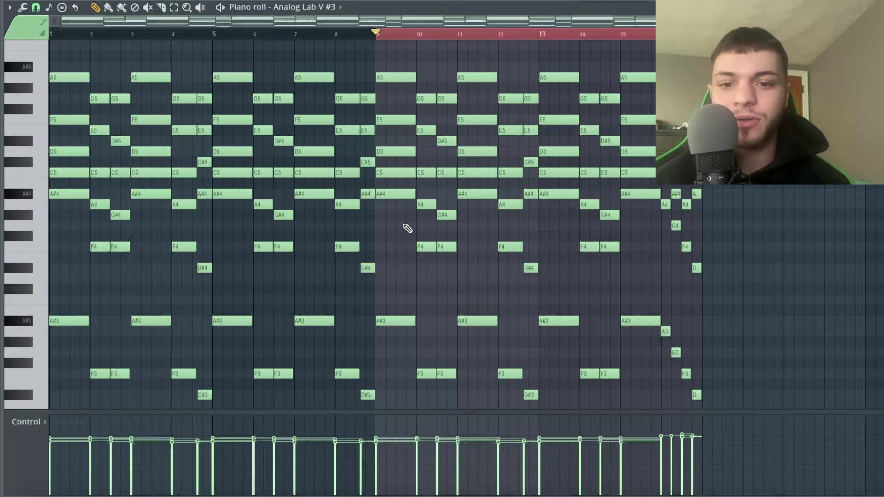
{"action": "scroll", "coordinate": [407, 228], "scroll_direction": "up", "scroll_amount": 1}
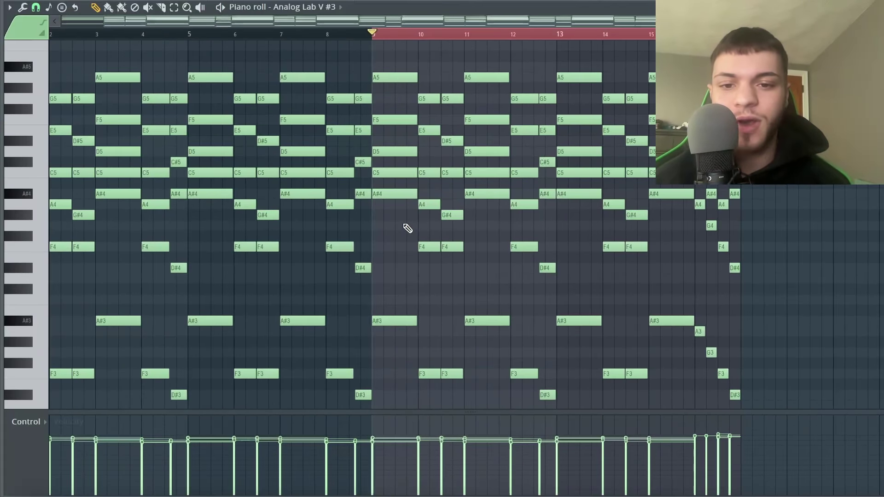
Step: Bring up the scale highlighting choices and examine the root note and scale type lists
{"action": "left_click", "coordinate": [9, 7]}
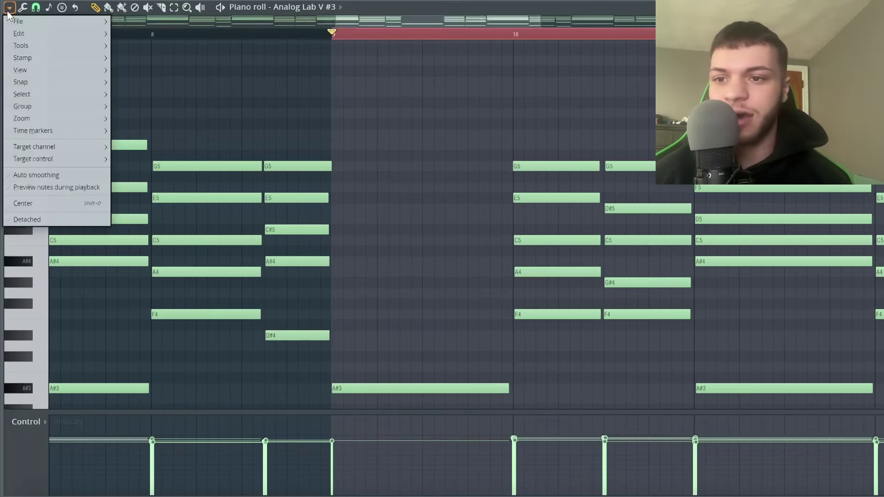
{"action": "mouse_move", "coordinate": [25, 70]}
{"action": "mouse_move", "coordinate": [171, 257]}
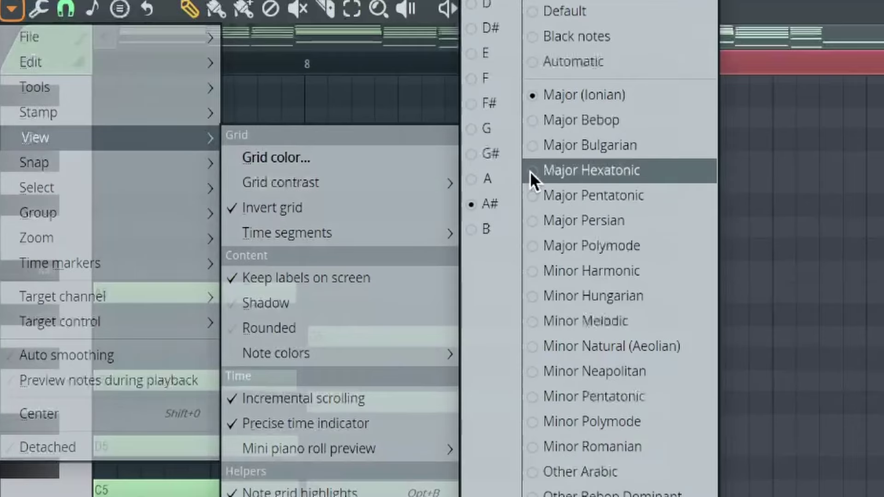
{"action": "left_click", "coordinate": [530, 171]}
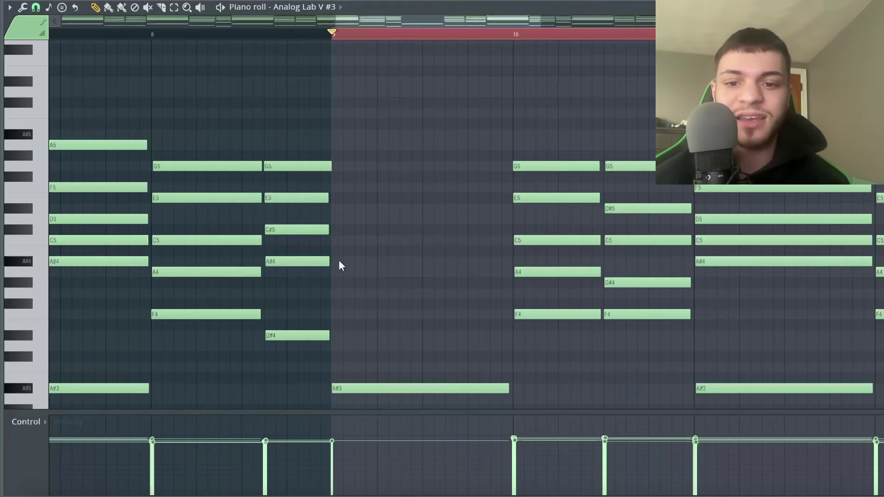
Step: Build the chord at bar 9 above the A#3 bass with A#4, D5, F5, A5 and C6
{"action": "left_click", "coordinate": [354, 261]}
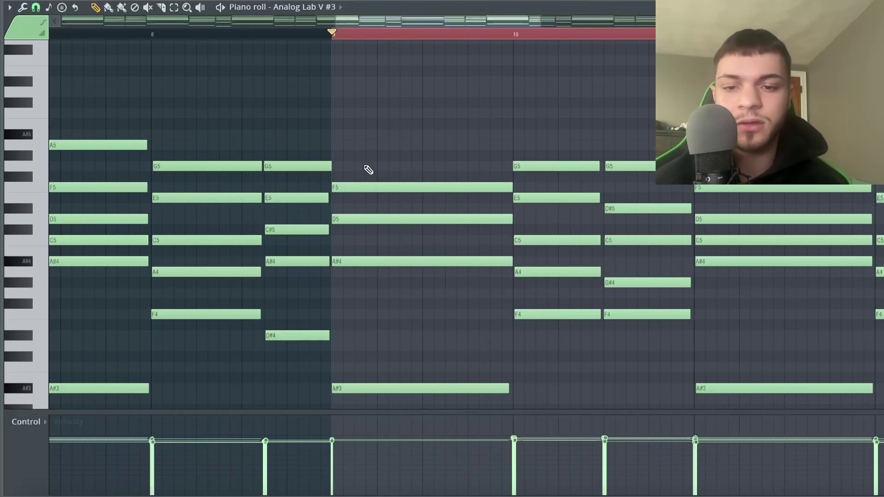
{"action": "key", "text": "space"}
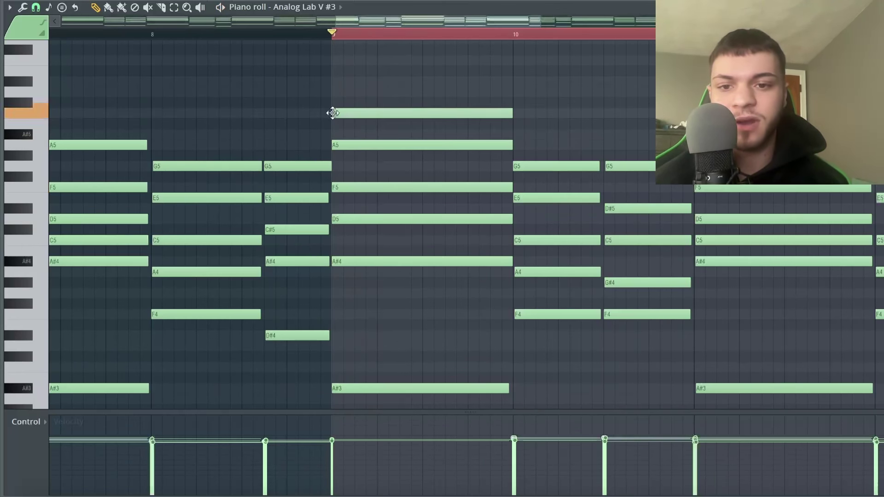
{"action": "left_click", "coordinate": [450, 114]}
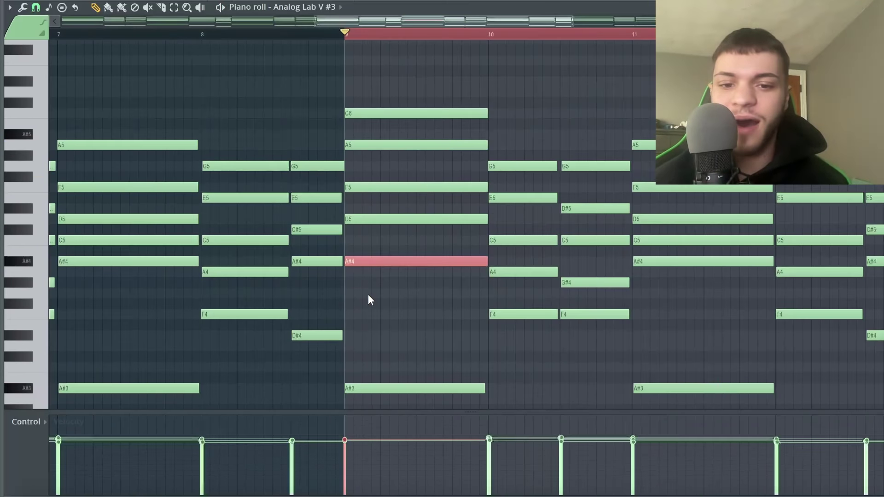
{"action": "key", "text": "shift+Down"}
{"action": "key", "text": "shift+Down"}
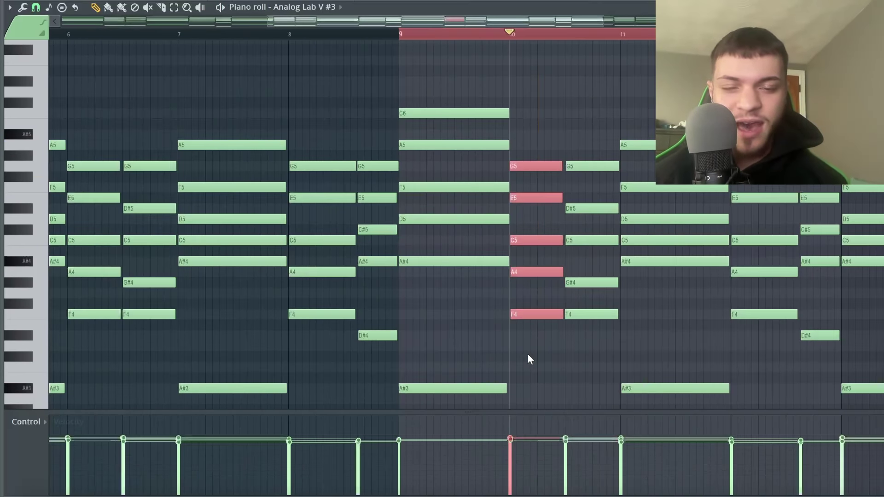
Step: Select the first chord of bar 10, then move bar 9's top C6 note down an octave to C5
{"action": "left_click_drag", "start_coordinate": [528, 359], "coordinate": [530, 136]}
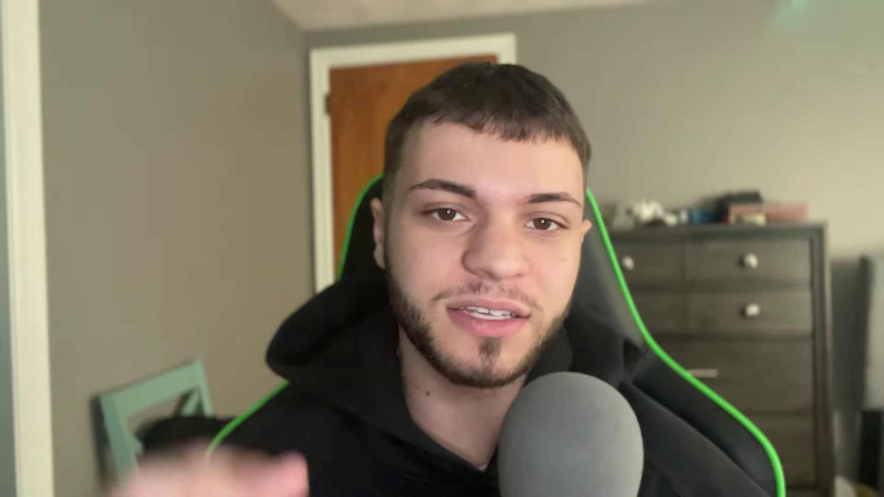
{"action": "left_click_drag", "start_coordinate": [508, 88], "coordinate": [430, 117]}
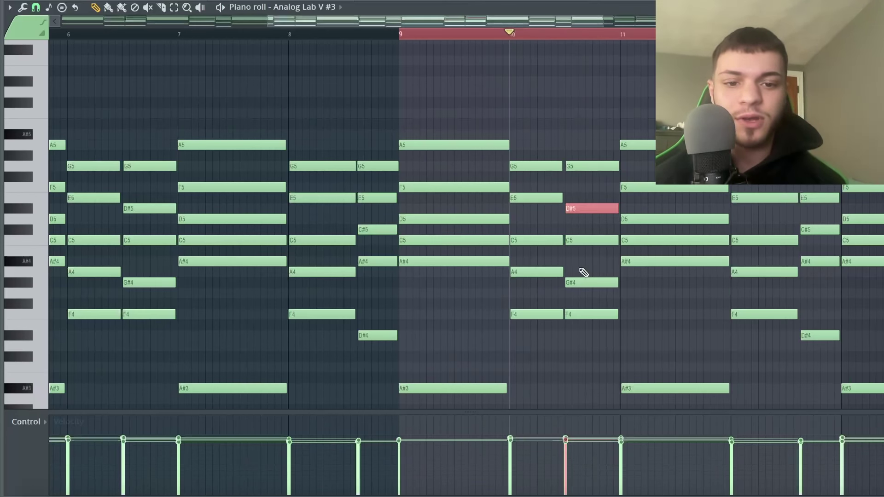
Step: Try raising D#5 and G#4 in bar 10's second chord to E5 and A4, and play the passage
{"action": "key", "text": "Up"}
{"action": "scroll", "coordinate": [617, 259], "scroll_direction": "up", "scroll_amount": 2}
{"action": "scroll", "coordinate": [617, 258], "scroll_direction": "down", "scroll_amount": 1}
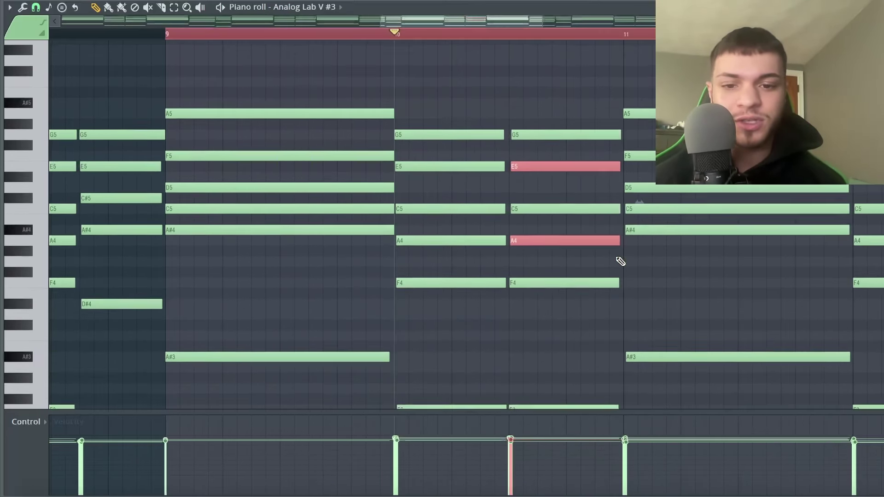
{"action": "scroll", "coordinate": [519, 351], "scroll_direction": "up", "scroll_amount": 3}
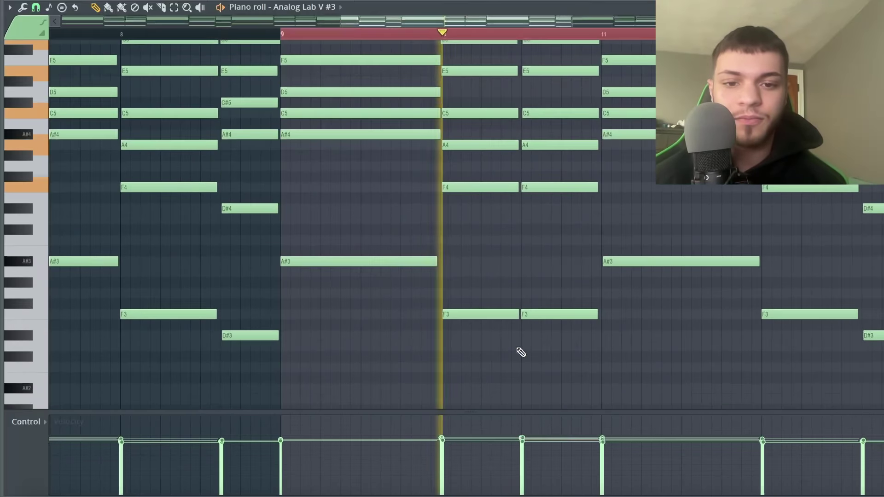
{"action": "key", "text": "space"}
{"action": "key", "text": "space"}
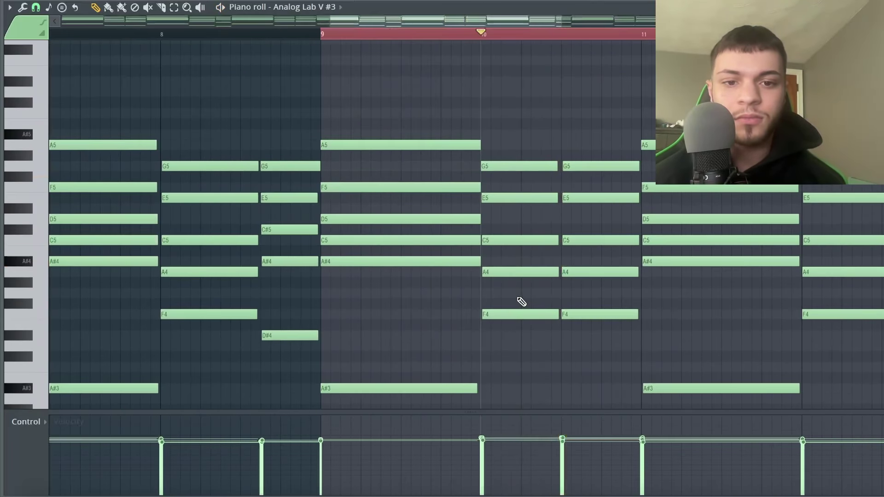
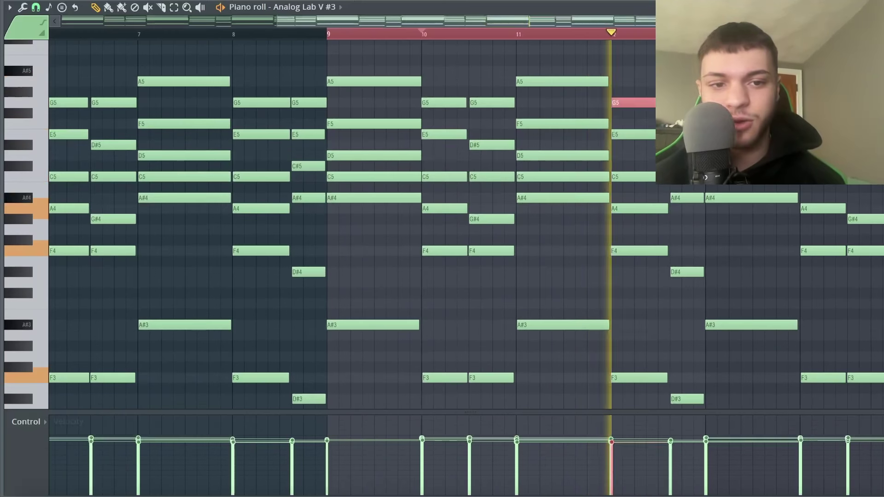
Step: Play the progression into bar 12, select that bar's second chord, and stop playback
{"action": "left_click_drag", "start_coordinate": [672, 97], "coordinate": [684, 361]}
{"action": "scroll", "coordinate": [684, 363], "scroll_direction": "up", "scroll_amount": 3}
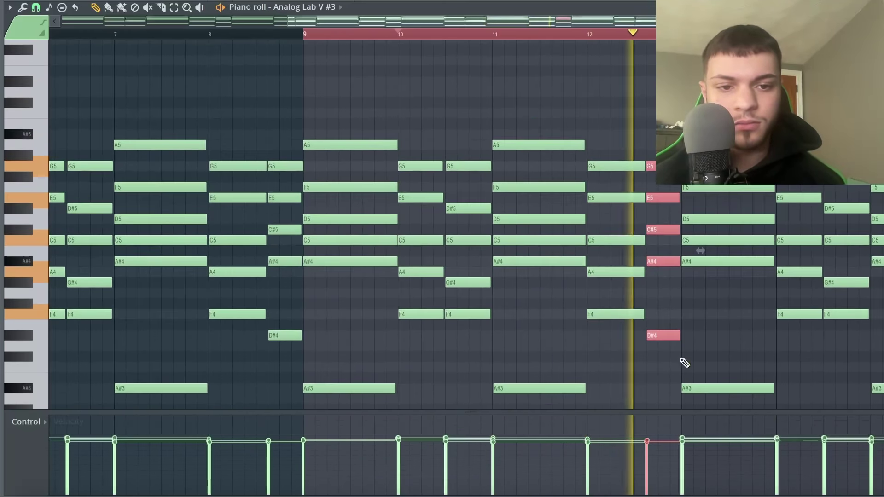
{"action": "scroll", "coordinate": [718, 316], "scroll_direction": "up", "scroll_amount": 4}
{"action": "scroll", "coordinate": [718, 315], "scroll_direction": "down", "scroll_amount": 2}
{"action": "key", "text": "space"}
{"action": "left_click", "coordinate": [719, 316]}
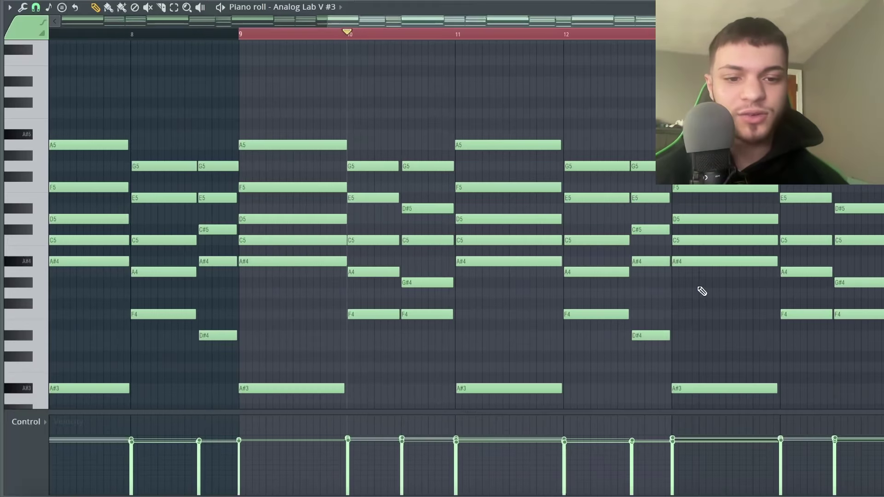
Step: Select the whole chord at bar 13, from A#3 up to A5
{"action": "scroll", "coordinate": [701, 291], "scroll_direction": "down", "scroll_amount": 3}
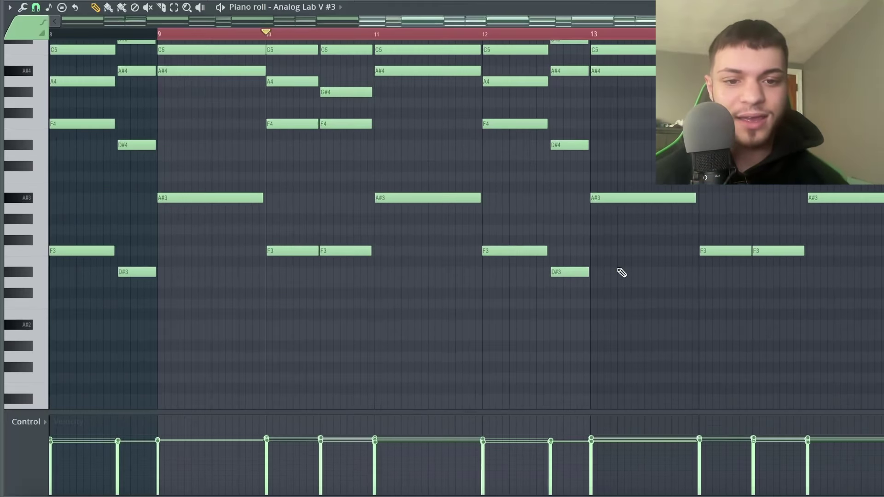
{"action": "scroll", "coordinate": [617, 259], "scroll_direction": "up", "scroll_amount": 2}
{"action": "left_click_drag", "start_coordinate": [613, 374], "coordinate": [650, 65]}
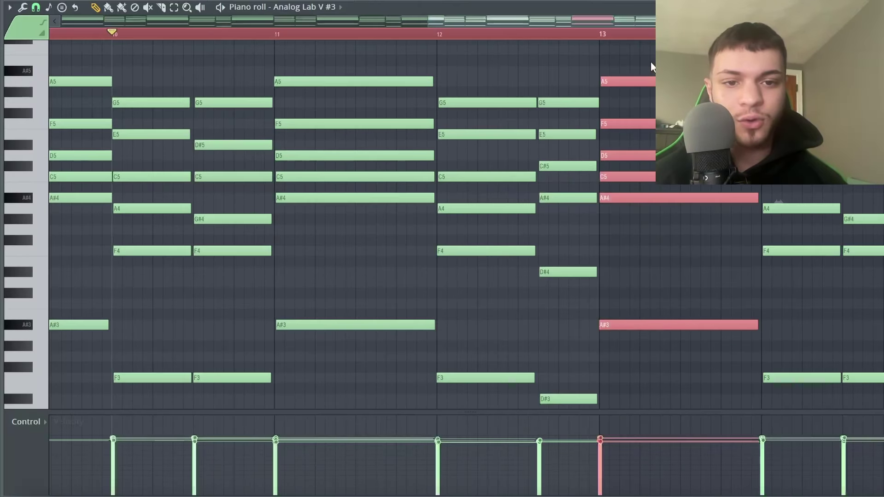
Step: Rebuild the second chord of bar 12 over its D#3 bass, stepping down from A#4 to place G4 and D#4
{"action": "left_click_drag", "start_coordinate": [557, 78], "coordinate": [547, 200]}
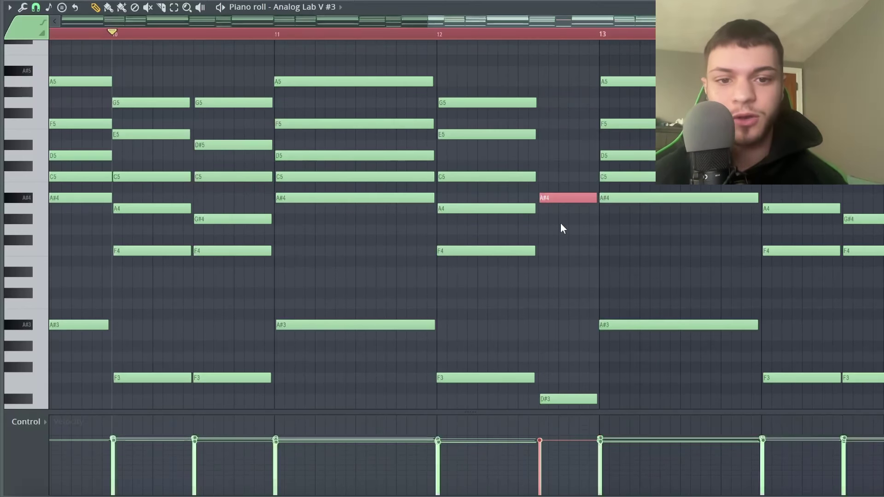
{"action": "key", "text": "shift+Down"}
{"action": "key", "text": "shift+Down"}
{"action": "key", "text": "shift+Down"}
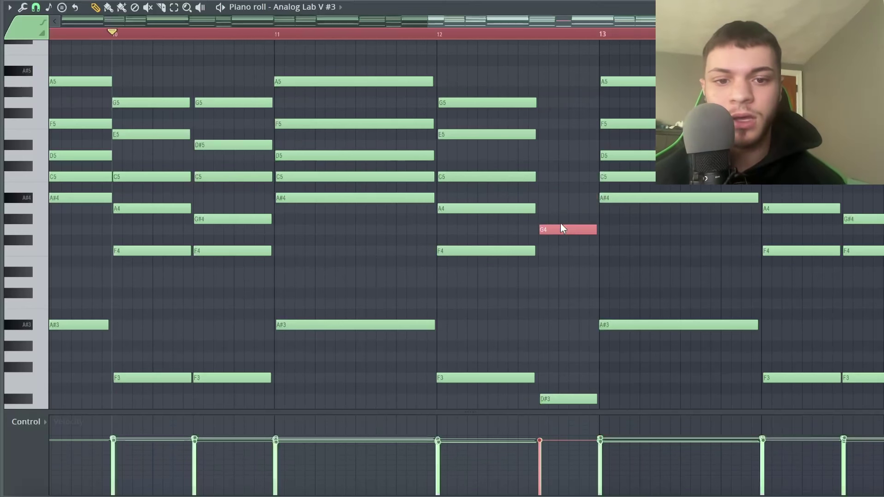
{"action": "key", "text": "shift+Down"}
{"action": "key", "text": "shift+Down"}
{"action": "key", "text": "shift+Down"}
{"action": "key", "text": "shift+Down"}
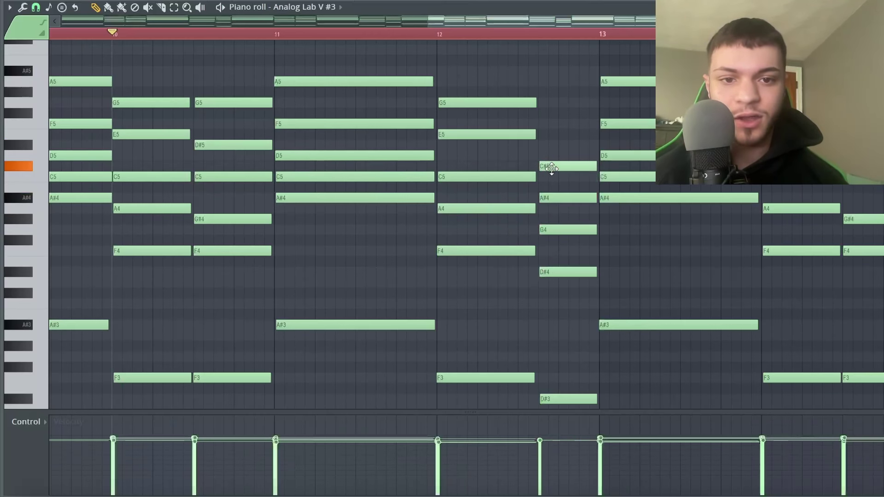
Step: Play the rebuilt chord from the middle of bar 12 and stop at bar 13
{"action": "key", "text": "space"}
{"action": "left_click", "coordinate": [494, 32]}
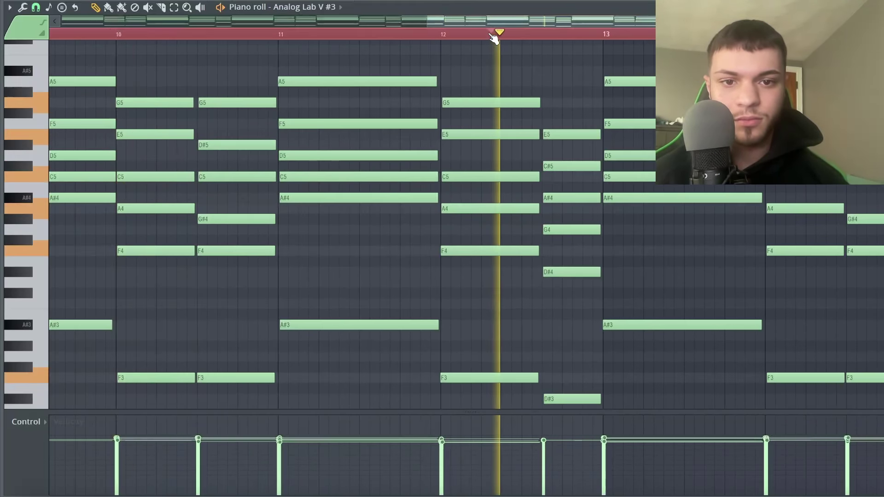
{"action": "scroll", "coordinate": [493, 35], "scroll_direction": "down", "scroll_amount": 3}
{"action": "scroll", "coordinate": [552, 69], "scroll_direction": "up", "scroll_amount": 3}
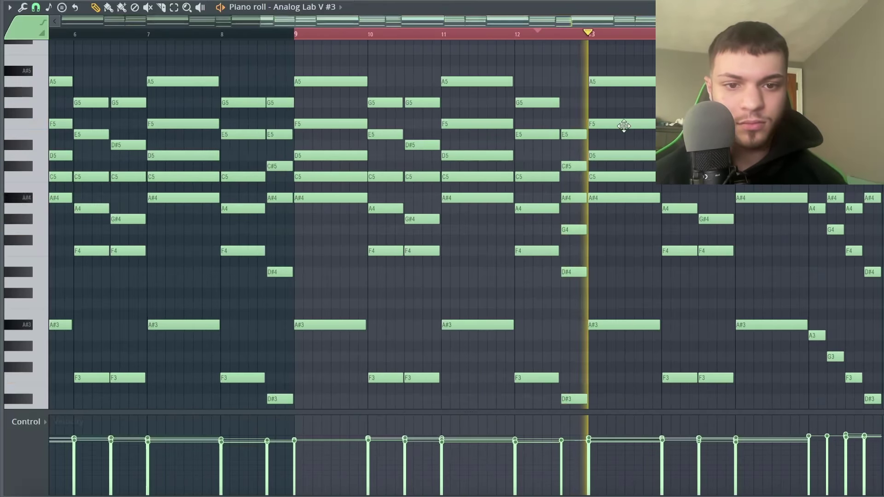
{"action": "key", "text": "space"}
Step: Raise the G4 note in bar 12's second chord by one octave to G5
{"action": "scroll", "coordinate": [551, 265], "scroll_direction": "up", "scroll_amount": 3}
{"action": "left_click", "coordinate": [550, 265]}
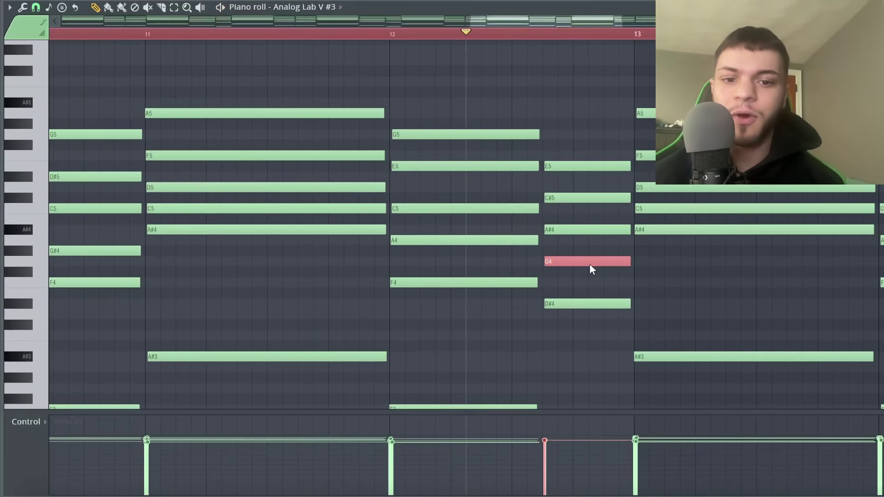
{"action": "key", "text": "ctrl+Up"}
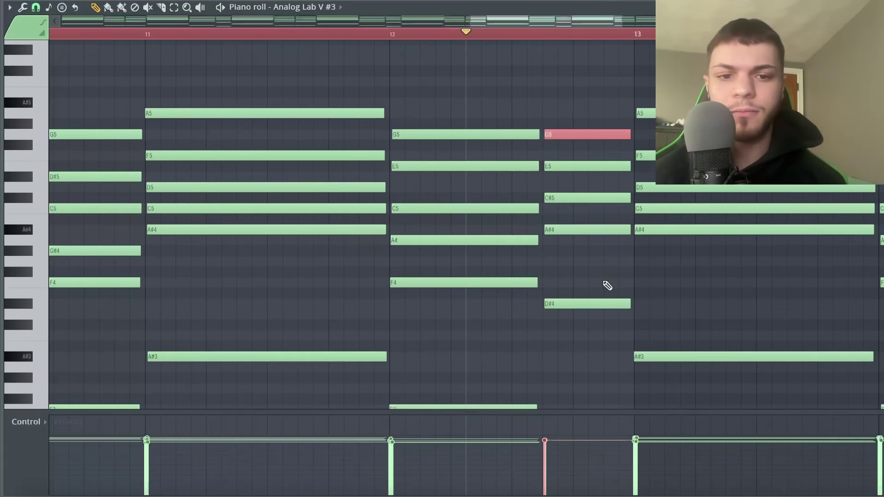
Step: Play back bar 12 with the revoiced chord, clear the note selection, and stop playback
{"action": "key", "text": "space"}
{"action": "scroll", "coordinate": [606, 286], "scroll_direction": "down", "scroll_amount": 3}
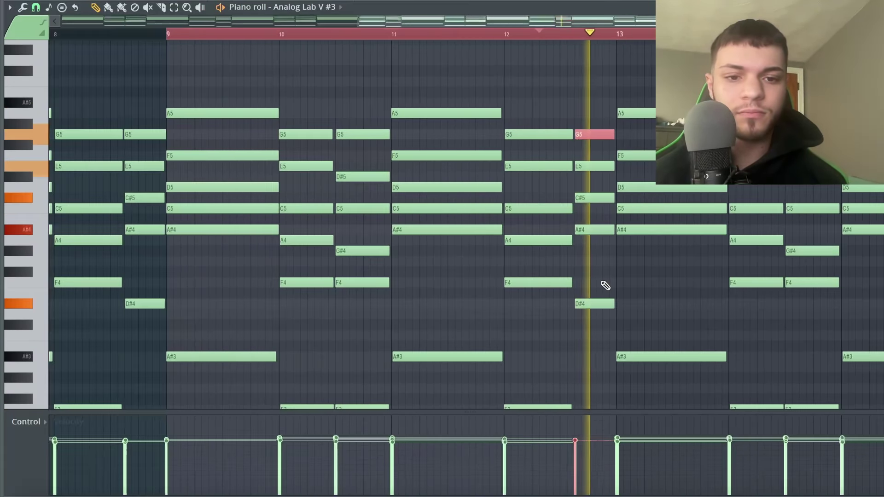
{"action": "right_click", "coordinate": [636, 294]}
{"action": "scroll", "coordinate": [635, 295], "scroll_direction": "down", "scroll_amount": 5}
{"action": "key", "text": "space"}
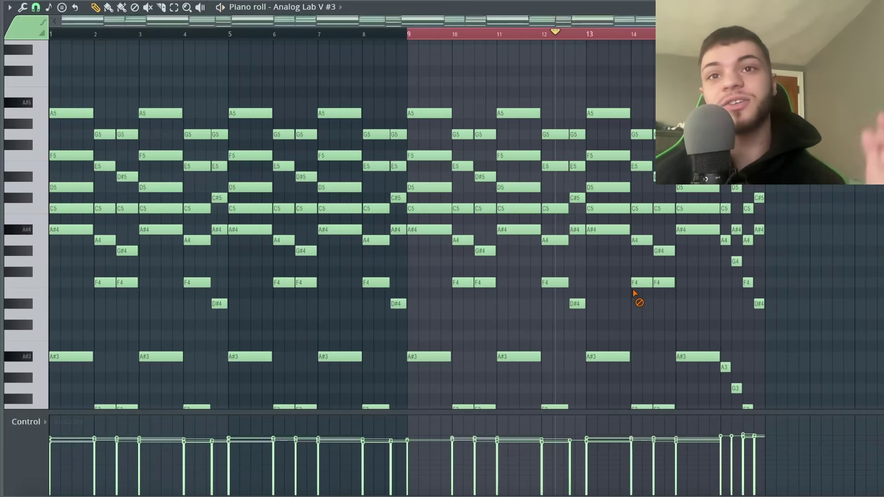
Step: Place the playhead at bar 16 and select its four closing chords to examine the descending bass line, then deselect them
{"action": "scroll", "coordinate": [749, 286], "scroll_direction": "up", "scroll_amount": 6}
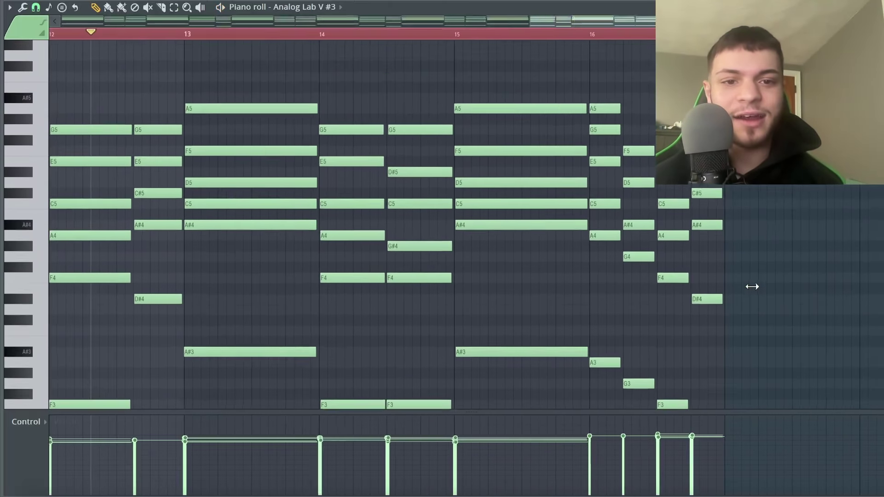
{"action": "left_click", "coordinate": [596, 36]}
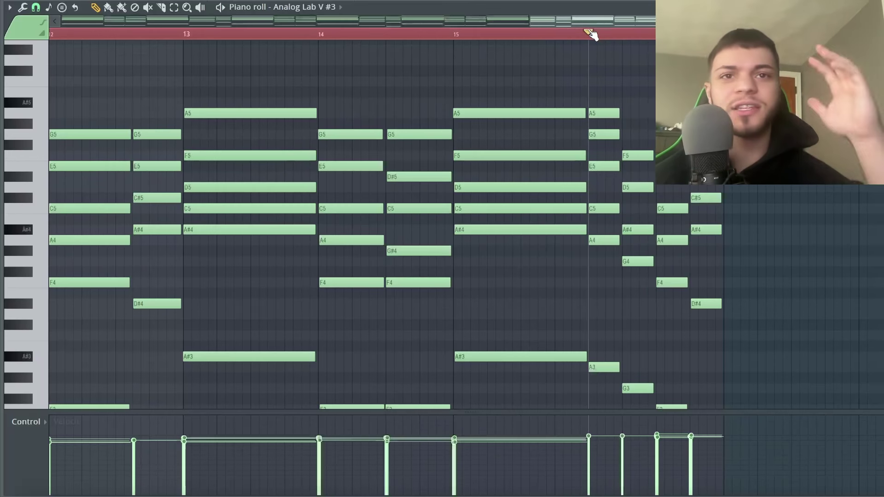
{"action": "scroll", "coordinate": [558, 29], "scroll_direction": "down", "scroll_amount": 1}
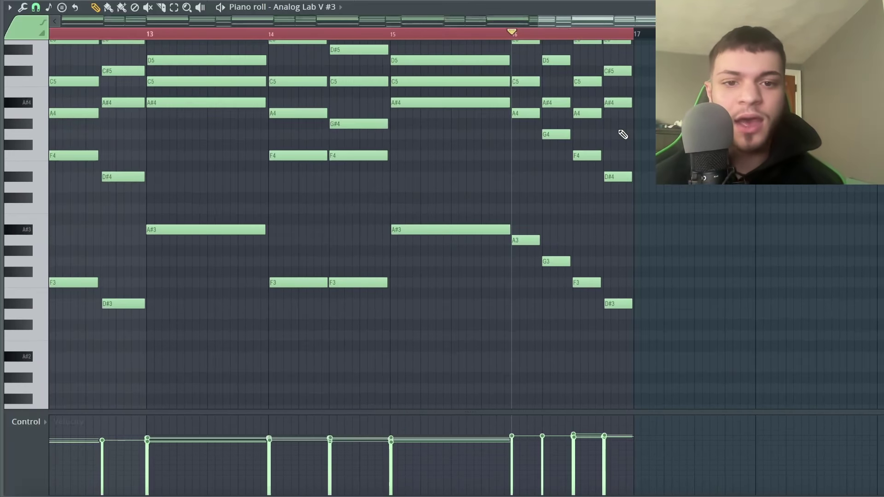
{"action": "scroll", "coordinate": [623, 134], "scroll_direction": "down", "scroll_amount": 2}
{"action": "left_click_drag", "start_coordinate": [569, 102], "coordinate": [730, 465]}
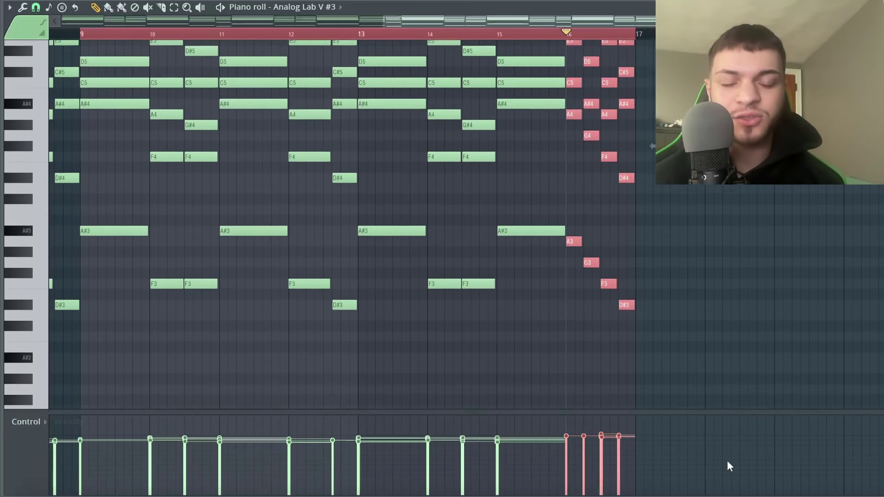
{"action": "left_click", "coordinate": [674, 244]}
{"action": "scroll", "coordinate": [675, 244], "scroll_direction": "up", "scroll_amount": 5}
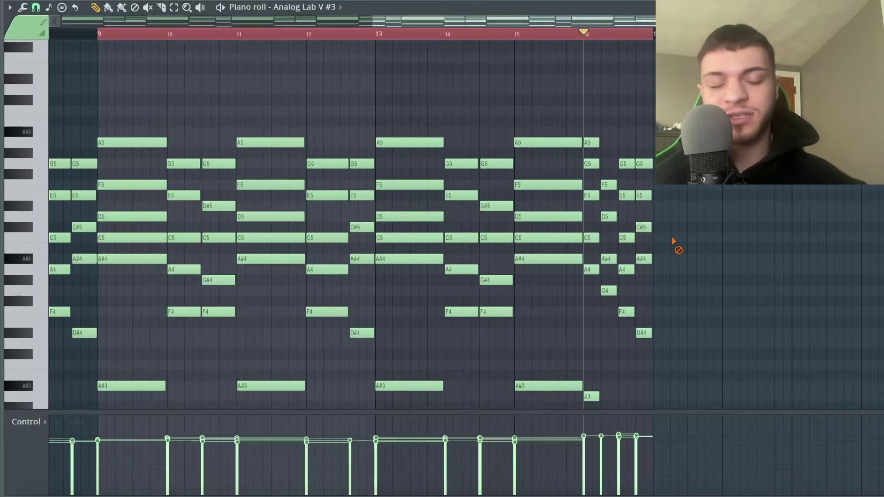
Step: Examine the chord voicings and bass notes across the progression from bar 9 through the closing chords in bar 16
{"action": "scroll", "coordinate": [506, 209], "scroll_direction": "down", "scroll_amount": 4}
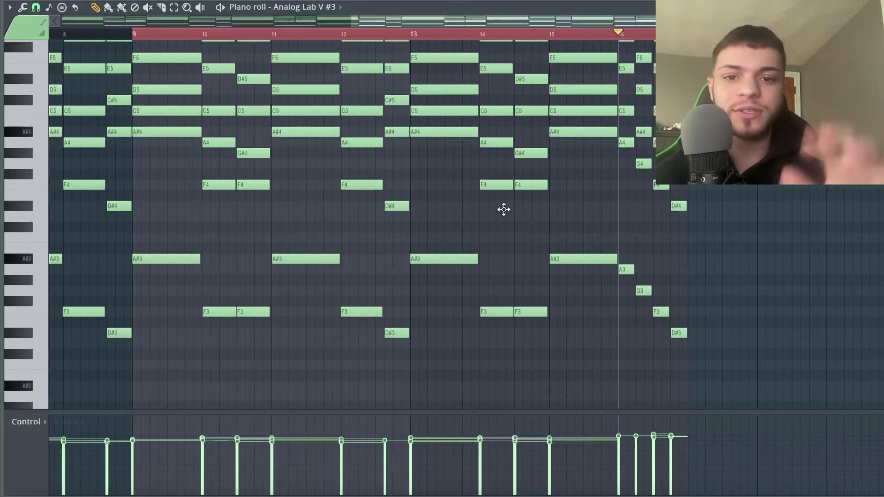
{"action": "scroll", "coordinate": [503, 210], "scroll_direction": "up", "scroll_amount": 2}
{"action": "scroll", "coordinate": [713, 198], "scroll_direction": "up", "scroll_amount": 4, "text": "ctrl"}
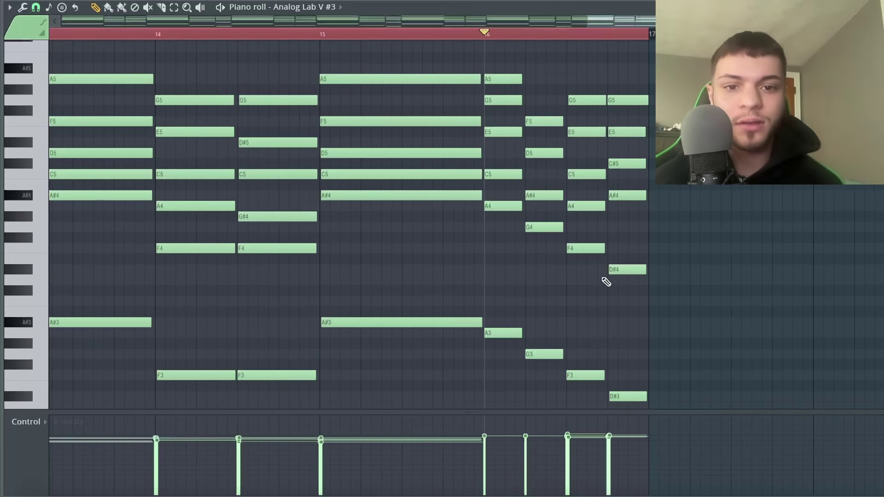
{"action": "scroll", "coordinate": [606, 282], "scroll_direction": "up", "scroll_amount": 3}
{"action": "scroll", "coordinate": [605, 281], "scroll_direction": "down", "scroll_amount": 4, "text": "ctrl"}
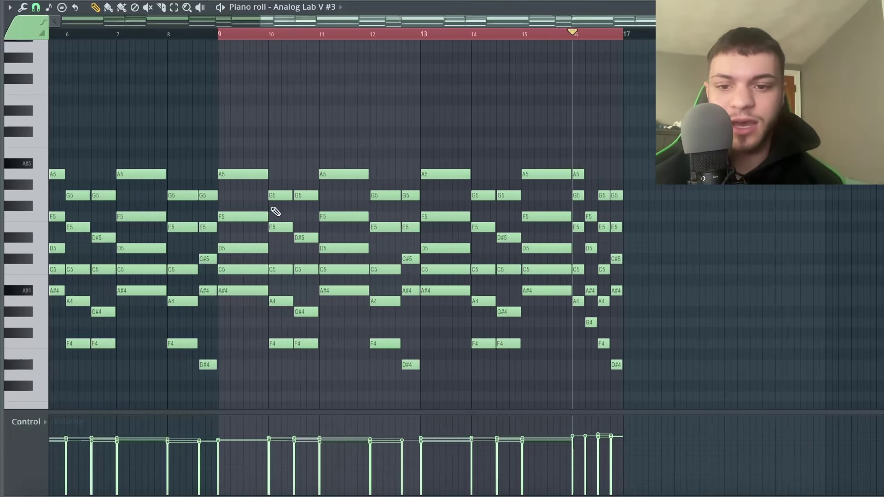
{"action": "scroll", "coordinate": [275, 211], "scroll_direction": "up", "scroll_amount": 3, "text": "ctrl"}
{"action": "left_click_drag", "start_coordinate": [426, 243], "coordinate": [431, 255]}
{"action": "scroll", "coordinate": [299, 198], "scroll_direction": "down", "scroll_amount": 3, "text": "ctrl"}
{"action": "scroll", "coordinate": [617, 166], "scroll_direction": "up", "scroll_amount": 5, "text": "ctrl"}
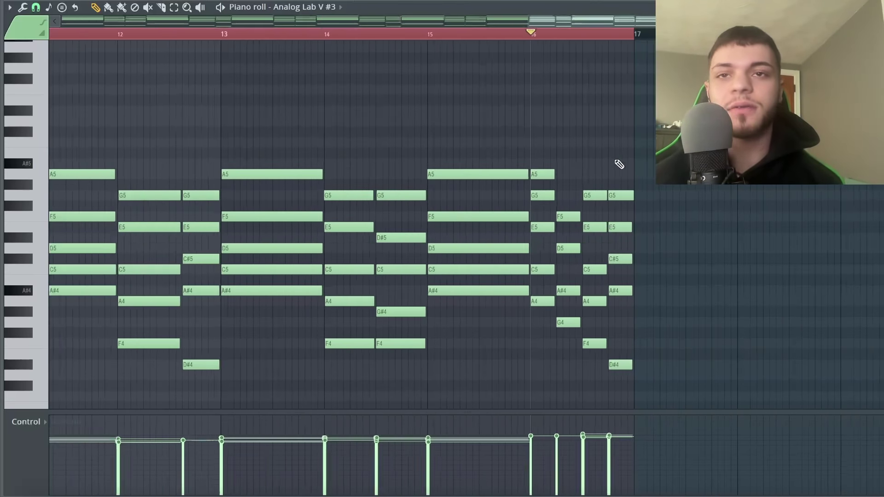
{"action": "scroll", "coordinate": [615, 160], "scroll_direction": "down", "scroll_amount": 4}
{"action": "scroll", "coordinate": [614, 160], "scroll_direction": "down", "scroll_amount": 3, "text": "ctrl"}
{"action": "scroll", "coordinate": [612, 154], "scroll_direction": "up", "scroll_amount": 2}
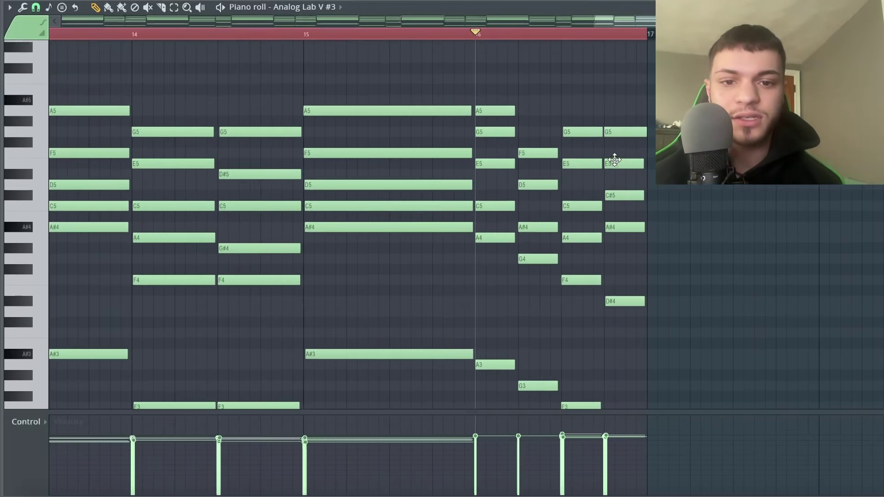
Step: Select the four descending bass notes A3, G3, F3 and D#3 in bar 16 and compare them with the full progression
{"action": "scroll", "coordinate": [493, 290], "scroll_direction": "down", "scroll_amount": 2}
{"action": "left_click_drag", "start_coordinate": [489, 276], "coordinate": [679, 410]}
{"action": "scroll", "coordinate": [766, 325], "scroll_direction": "down", "scroll_amount": 6, "text": "ctrl"}
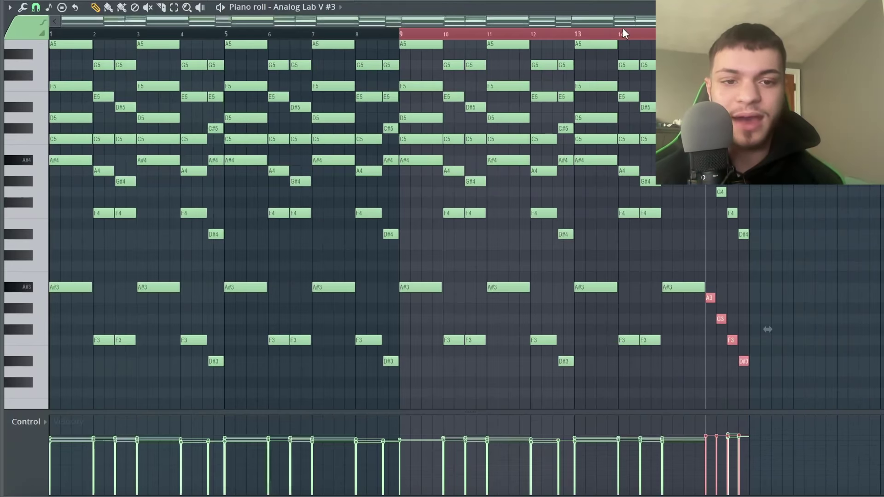
{"action": "scroll", "coordinate": [765, 325], "scroll_direction": "up", "scroll_amount": 6, "text": "ctrl"}
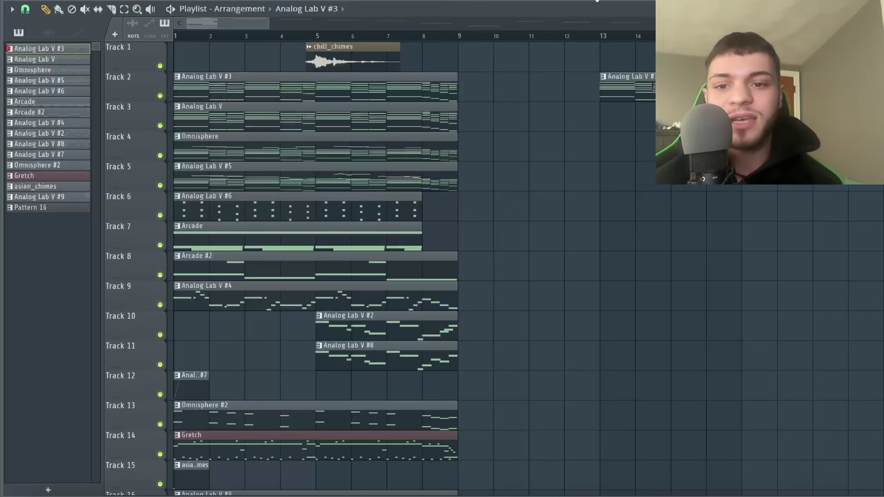
Step: Open the Analog Lab V pattern, and in the Omnisphere pattern select the upper melody notes over bars 9 to 15, starting with the descending phrase
{"action": "double_click", "coordinate": [189, 115]}
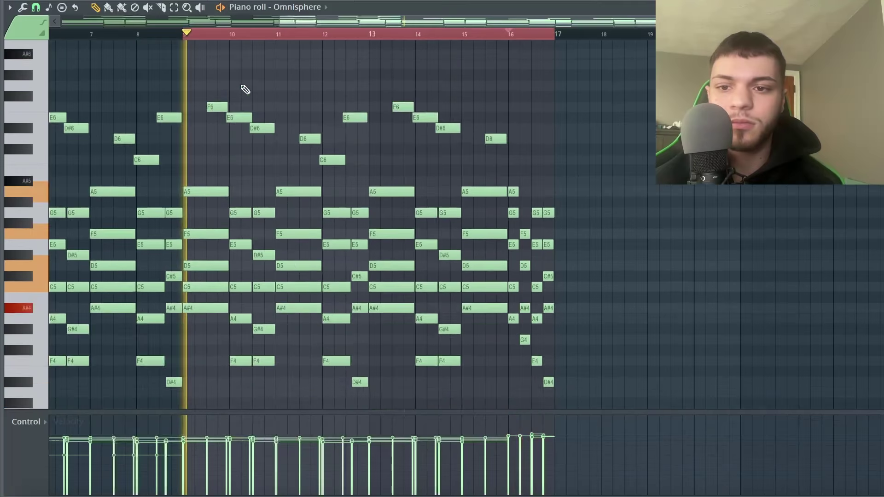
{"action": "scroll", "coordinate": [243, 87], "scroll_direction": "up", "scroll_amount": 3}
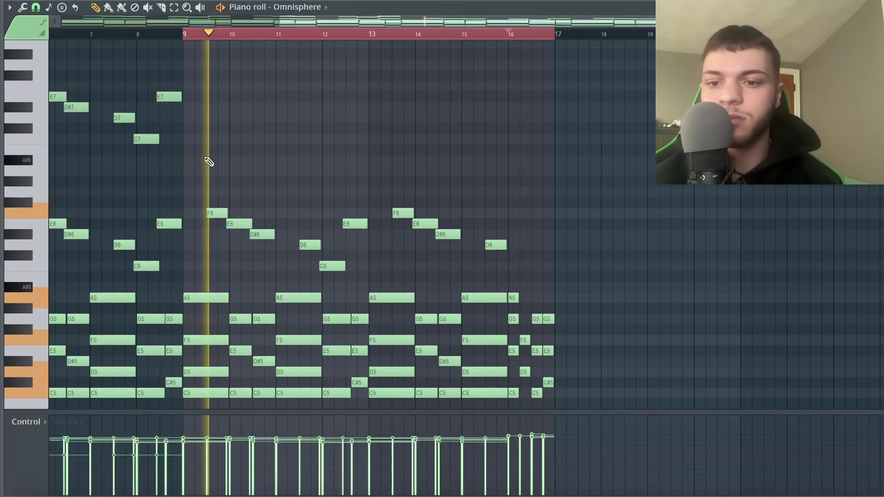
{"action": "left_click_drag", "start_coordinate": [215, 165], "coordinate": [535, 266]}
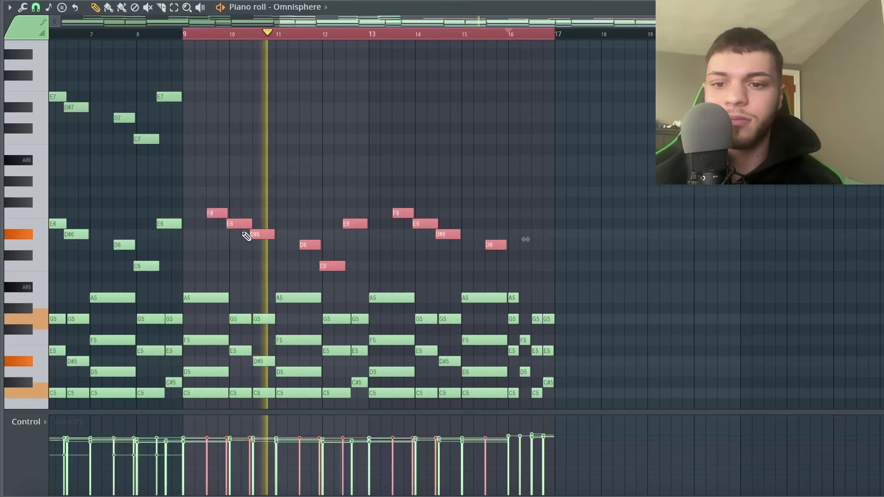
{"action": "left_click_drag", "start_coordinate": [205, 206], "coordinate": [287, 238]}
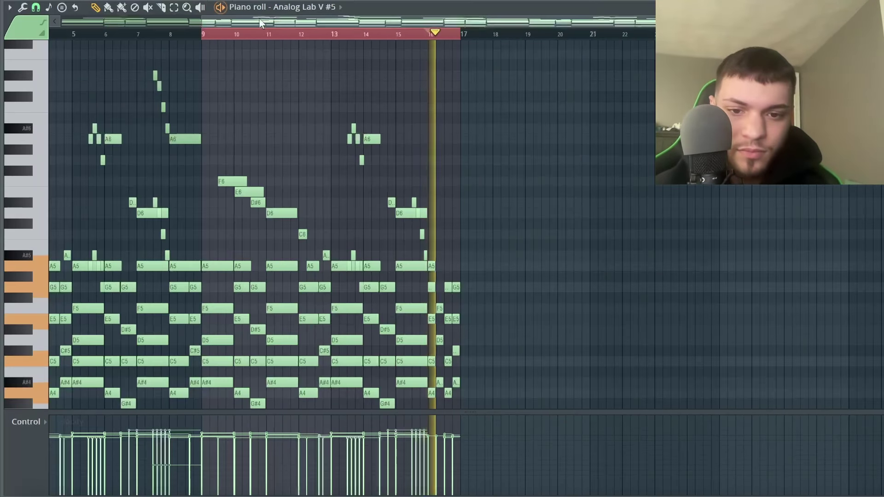
Step: Follow the melody above the chords in Analog Lab V #5 from bar 9 during playback, stopping in bar 15
{"action": "scroll", "coordinate": [213, 93], "scroll_direction": "up", "scroll_amount": 5}
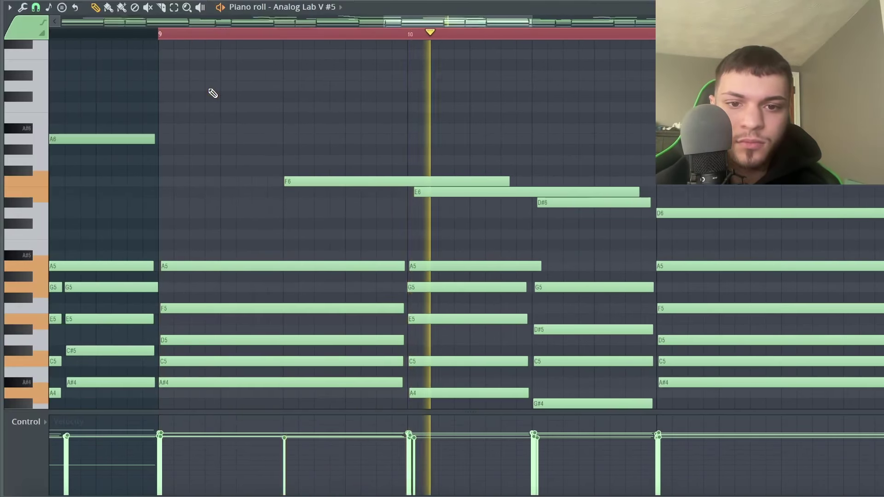
{"action": "scroll", "coordinate": [213, 93], "scroll_direction": "down", "scroll_amount": 5}
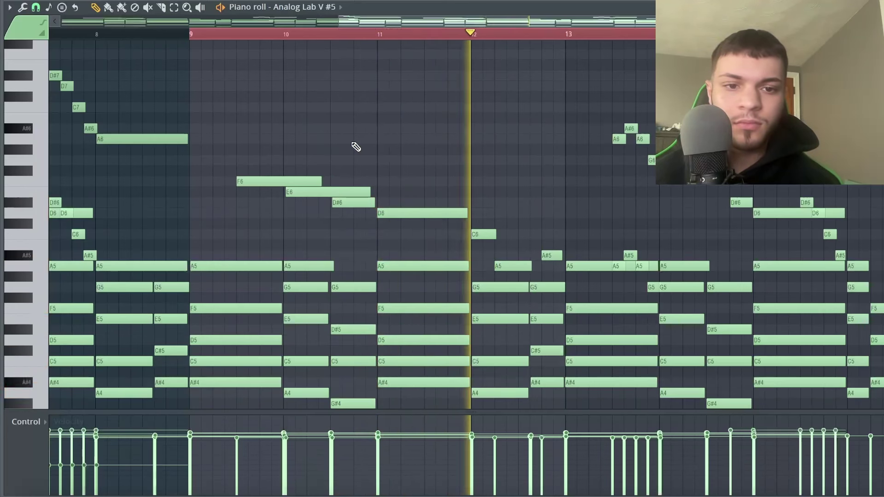
{"action": "scroll", "coordinate": [588, 181], "scroll_direction": "down", "scroll_amount": 2}
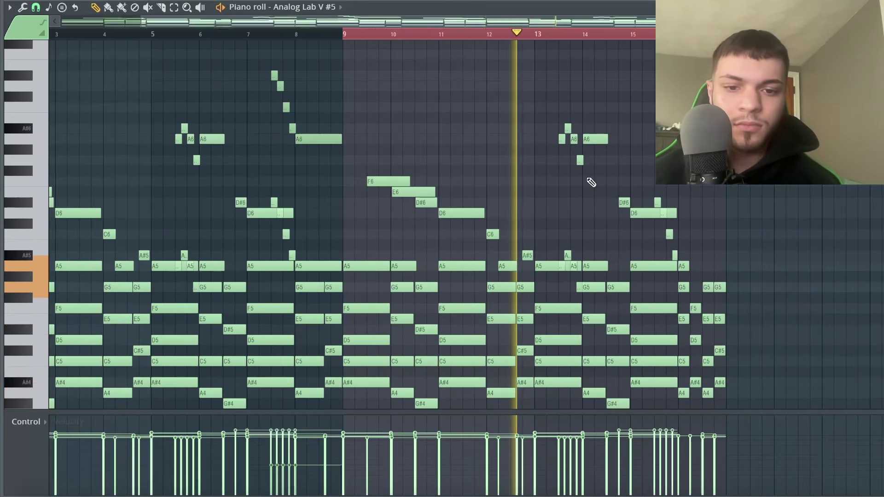
{"action": "scroll", "coordinate": [587, 181], "scroll_direction": "up", "scroll_amount": 3}
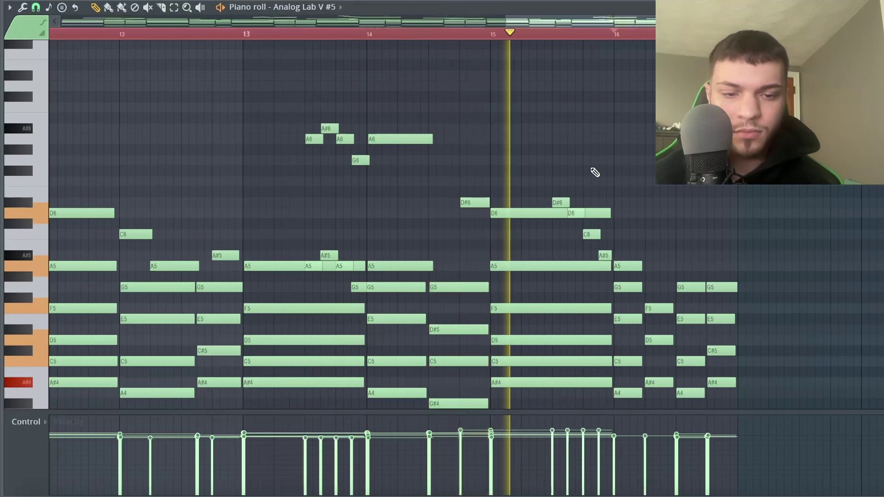
{"action": "key", "text": "space"}
Step: Select the octave-doubled melodic run in the second half of bar 13, examine its upper-octave notes, and clear the selection
{"action": "left_click_drag", "start_coordinate": [243, 123], "coordinate": [367, 289]}
{"action": "scroll", "coordinate": [288, 262], "scroll_direction": "up", "scroll_amount": 5}
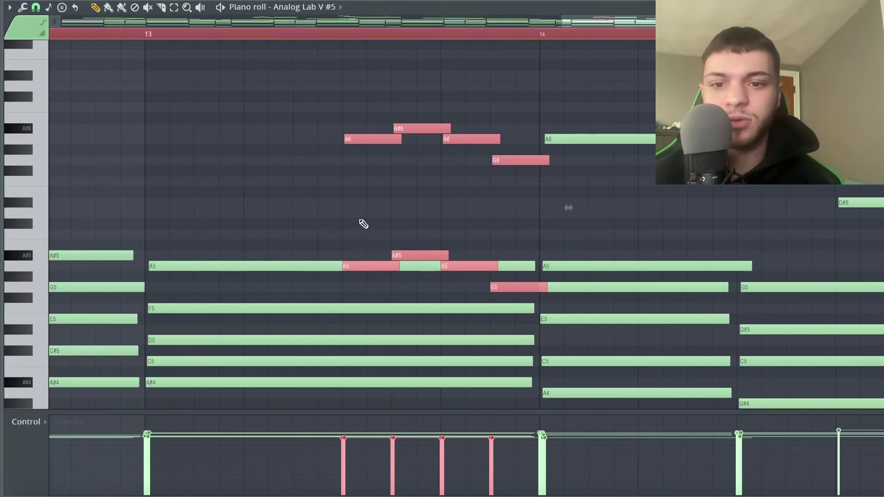
{"action": "left_click_drag", "start_coordinate": [340, 135], "coordinate": [611, 219]}
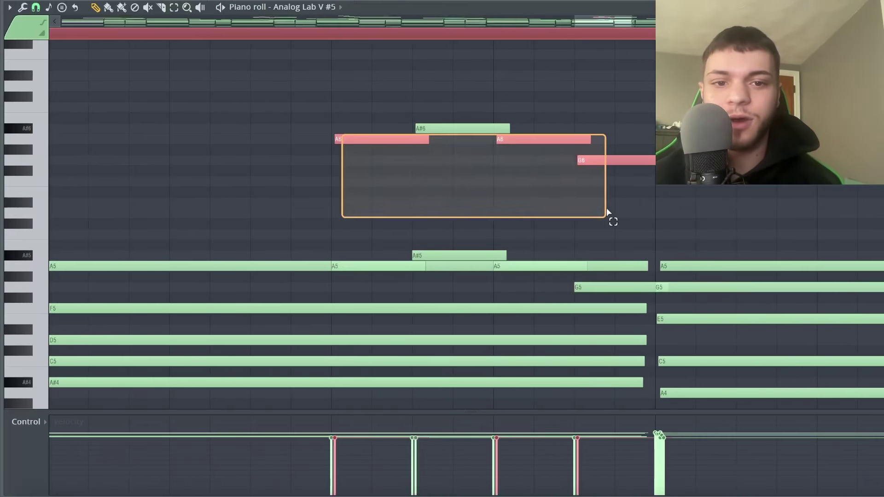
{"action": "scroll", "coordinate": [583, 267], "scroll_direction": "down", "scroll_amount": 5}
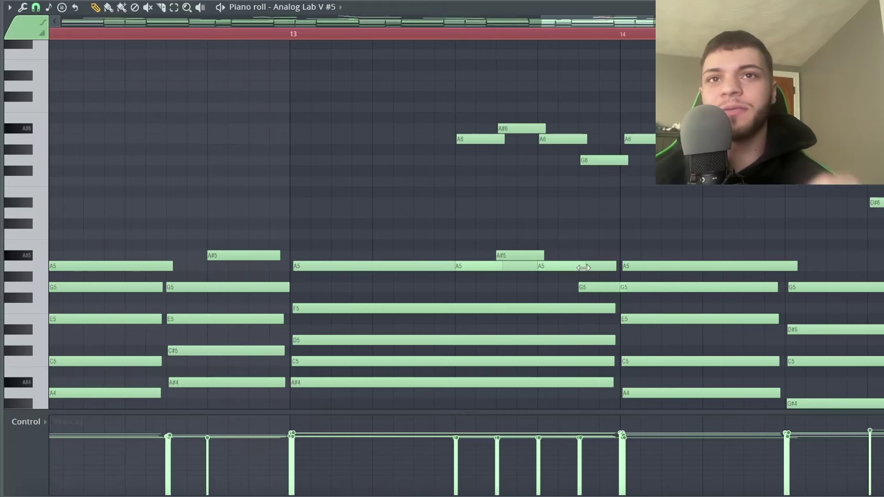
Step: Place the playhead at bar 9, select the upper five notes of its chord, and open the randomizer briefly before closing it
{"action": "scroll", "coordinate": [360, 37], "scroll_direction": "down", "scroll_amount": 5}
{"action": "left_click", "coordinate": [358, 34]}
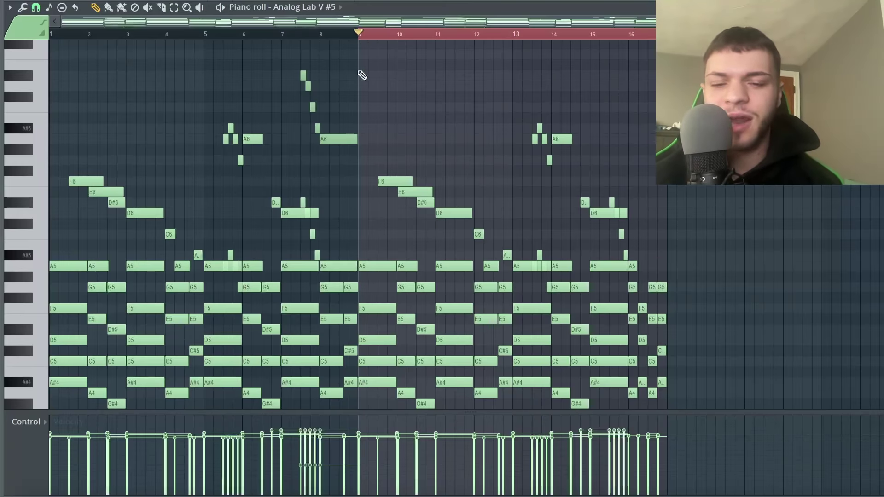
{"action": "scroll", "coordinate": [380, 189], "scroll_direction": "down", "scroll_amount": 5}
{"action": "scroll", "coordinate": [365, 203], "scroll_direction": "up", "scroll_amount": 4}
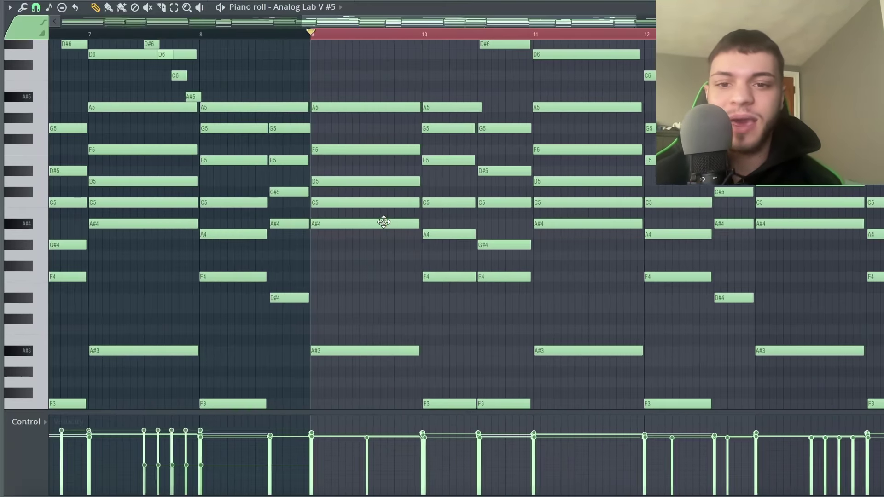
{"action": "left_click_drag", "start_coordinate": [354, 98], "coordinate": [344, 281]}
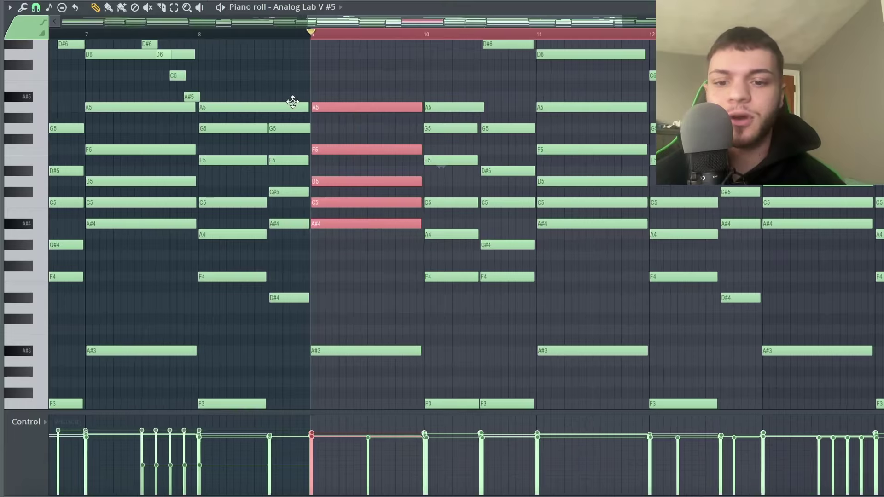
{"action": "scroll", "coordinate": [331, 188], "scroll_direction": "up", "scroll_amount": 3}
{"action": "scroll", "coordinate": [331, 188], "scroll_direction": "down", "scroll_amount": 5}
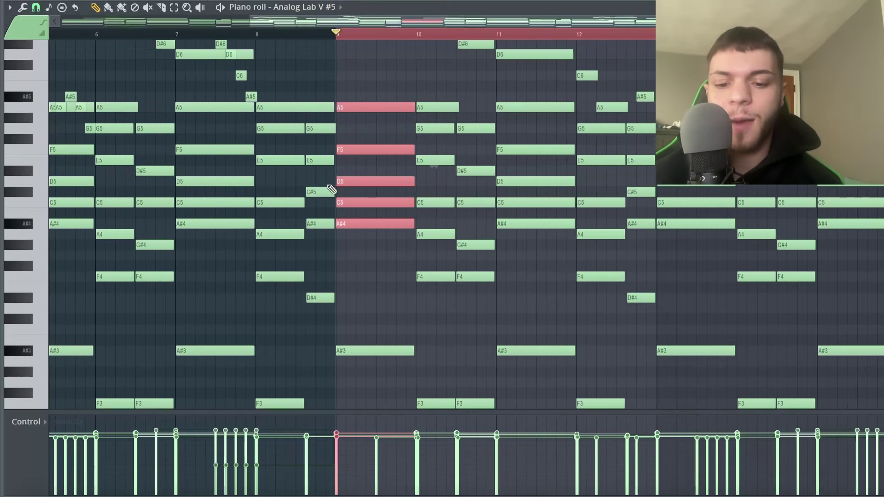
{"action": "key", "text": "alt+r"}
{"action": "key", "text": "Escape"}
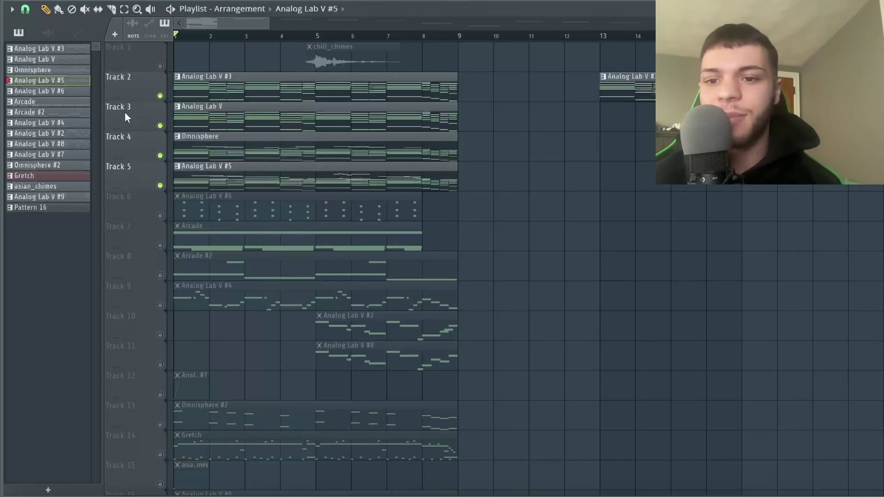
Step: Play the arrangement with only tracks 2 to 5 enabled, and open the Analog Lab V #6 pattern to examine its short chord stabs
{"action": "key", "text": "space"}
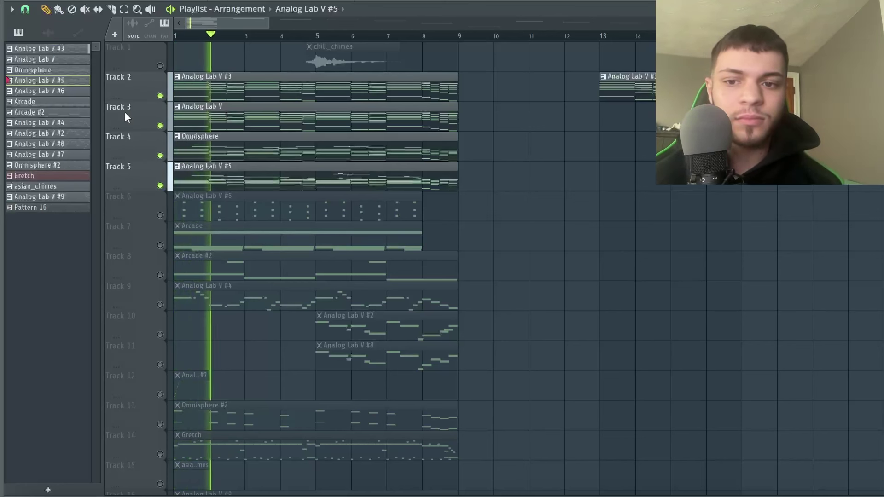
{"action": "double_click", "coordinate": [213, 205]}
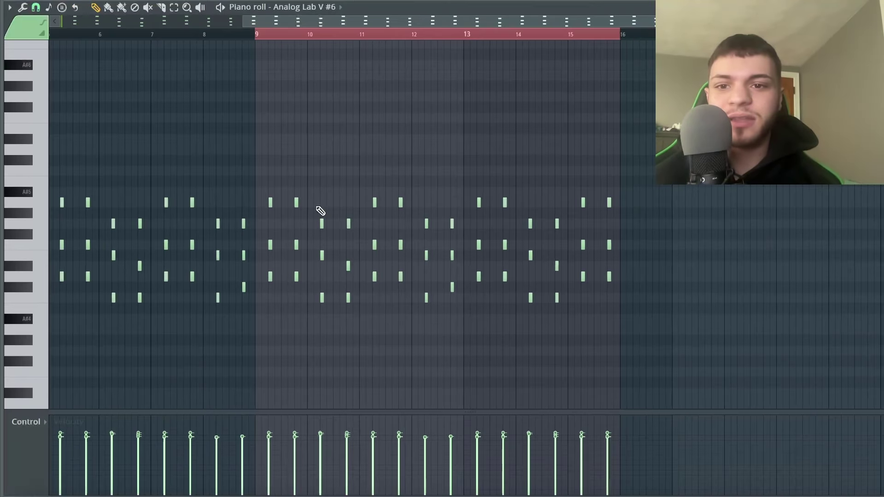
{"action": "scroll", "coordinate": [320, 211], "scroll_direction": "up", "scroll_amount": 2}
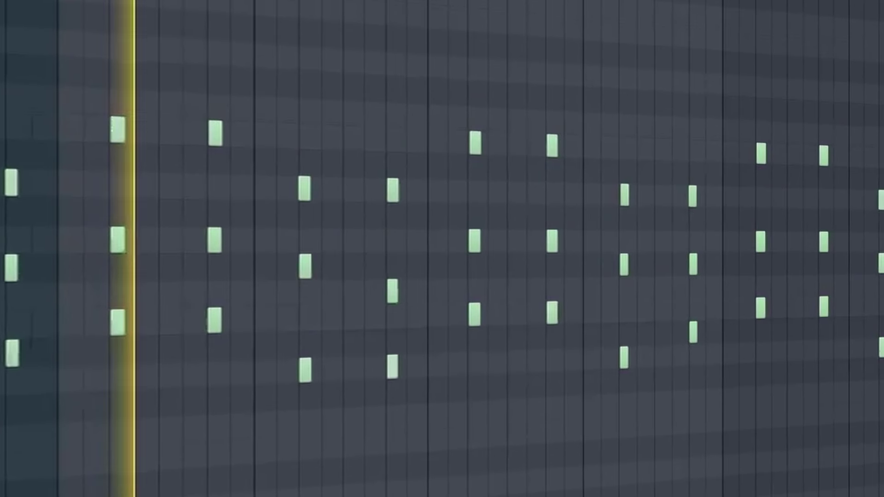
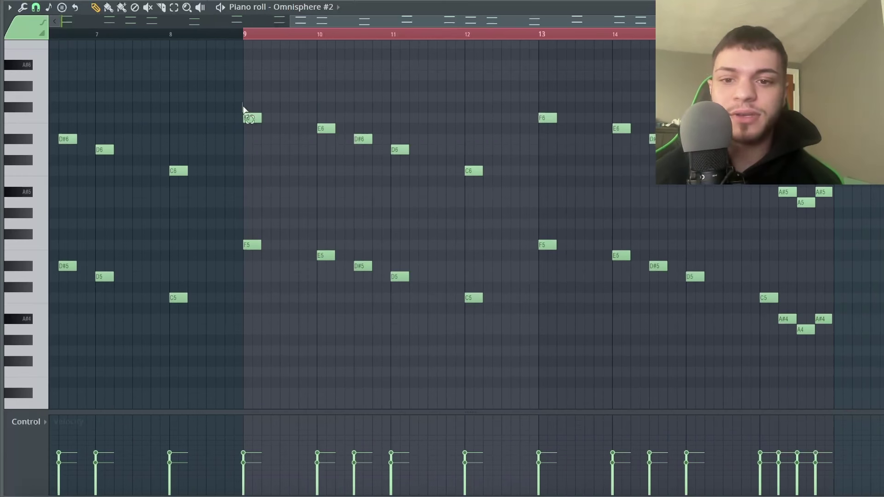
Step: Select the octave-doubled descending notes over bars 9 to 12 in the Omnisphere #2 pattern
{"action": "left_click_drag", "start_coordinate": [243, 109], "coordinate": [471, 327]}
{"action": "scroll", "coordinate": [516, 167], "scroll_direction": "up", "scroll_amount": 2}
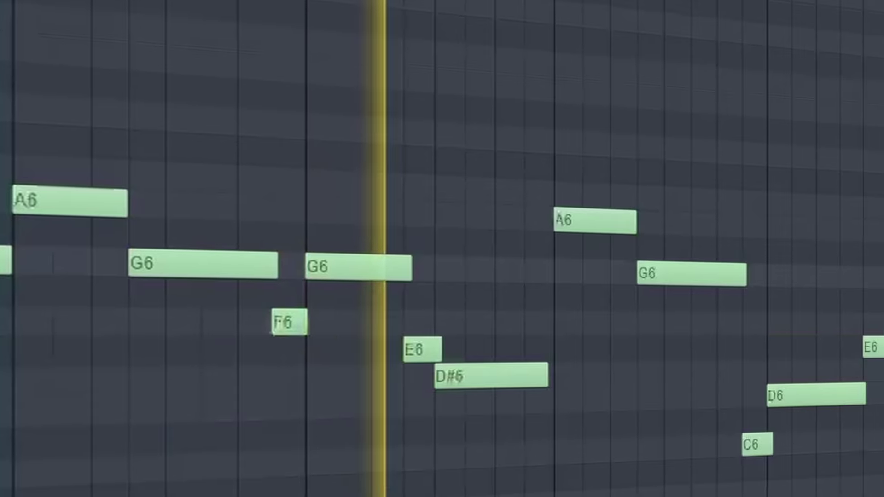
Step: Replay the Analog Lab V #8 melody from bar 13 and bring up the mixer to view the two melody channels
{"action": "key", "text": "space"}
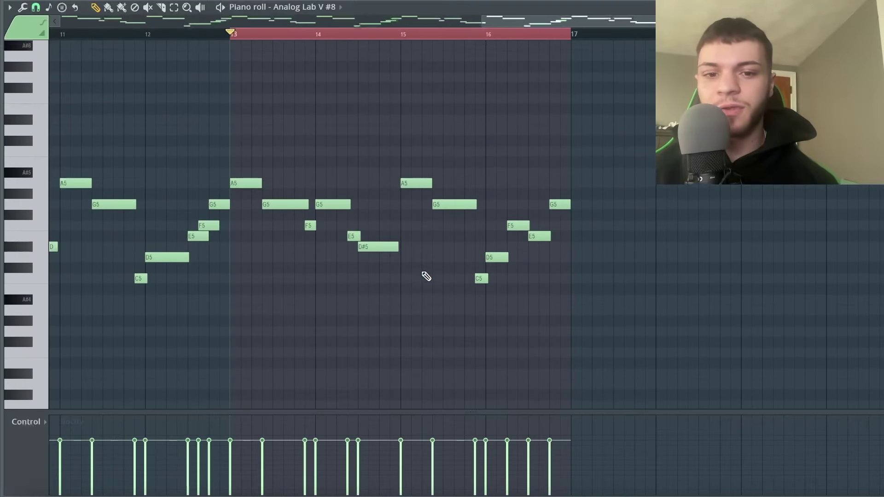
{"action": "key", "text": "space"}
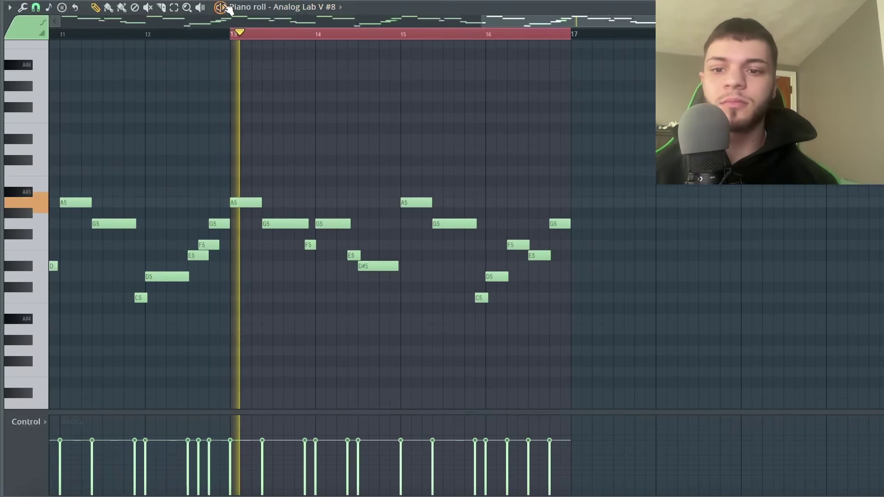
{"action": "key", "text": "F9"}
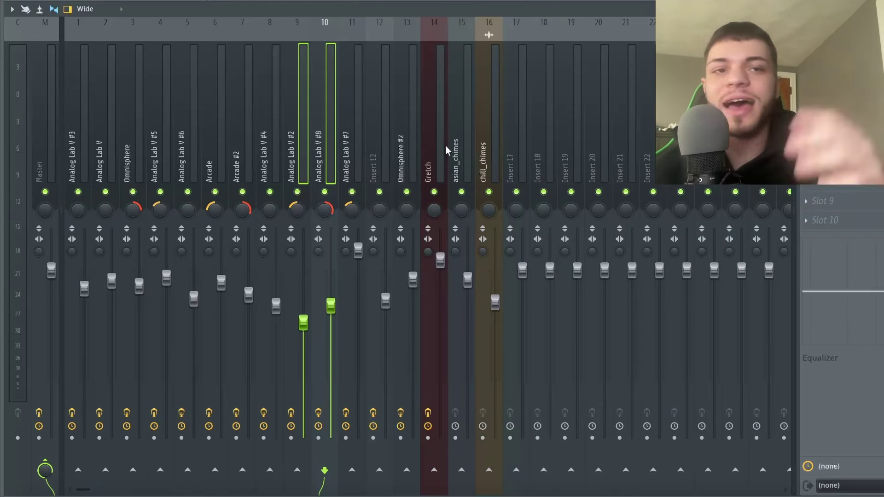
Step: Return to the playlist, solo the asian_chimes track, and enable the chill_chimes track alongside it
{"action": "key", "text": "F5"}
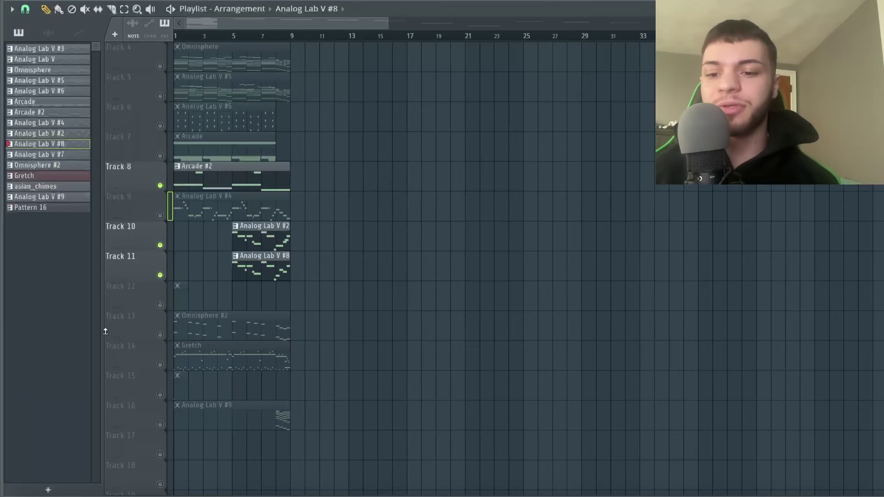
{"action": "scroll", "coordinate": [105, 331], "scroll_direction": "up", "scroll_amount": 5}
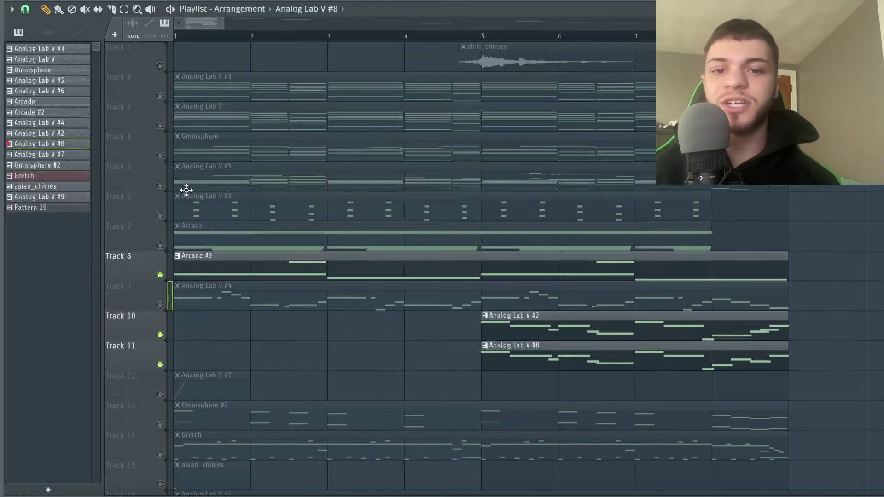
{"action": "scroll", "coordinate": [180, 231], "scroll_direction": "down", "scroll_amount": 4}
{"action": "left_click", "coordinate": [159, 364], "text": "ctrl"}
{"action": "scroll", "coordinate": [189, 310], "scroll_direction": "up", "scroll_amount": 4}
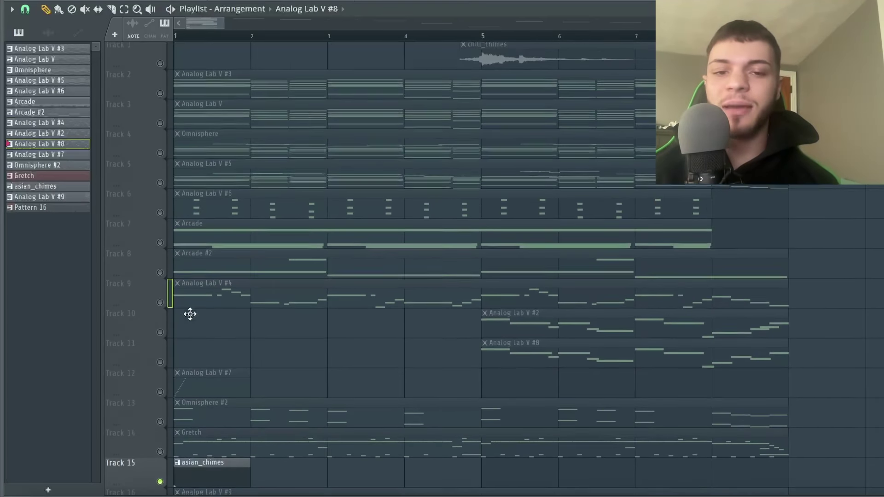
{"action": "left_click", "coordinate": [161, 67]}
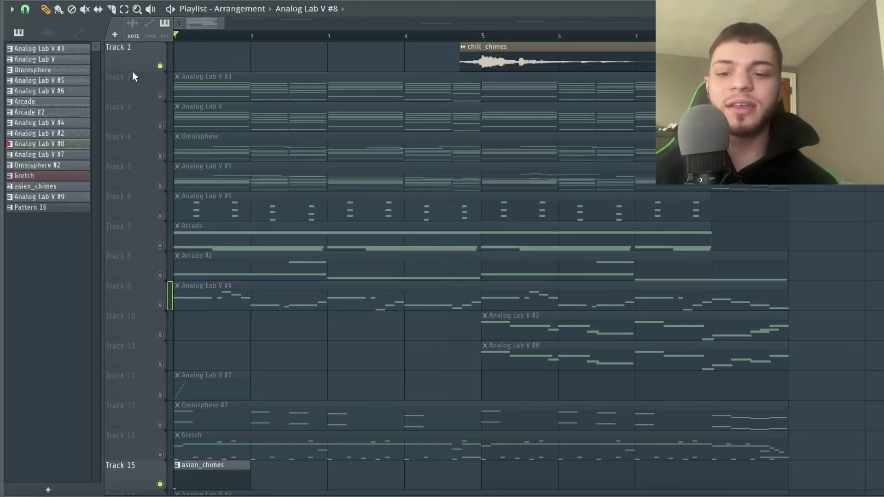
Step: Play the Gretch drum track on its own and view its FPC drum kit from the channel rack
{"action": "scroll", "coordinate": [178, 173], "scroll_direction": "down", "scroll_amount": 3}
{"action": "key", "text": "space"}
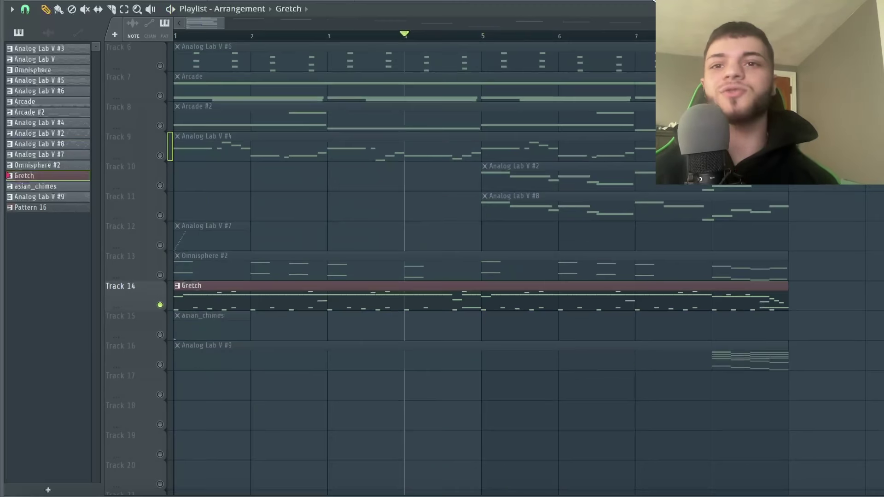
{"action": "key", "text": "F6"}
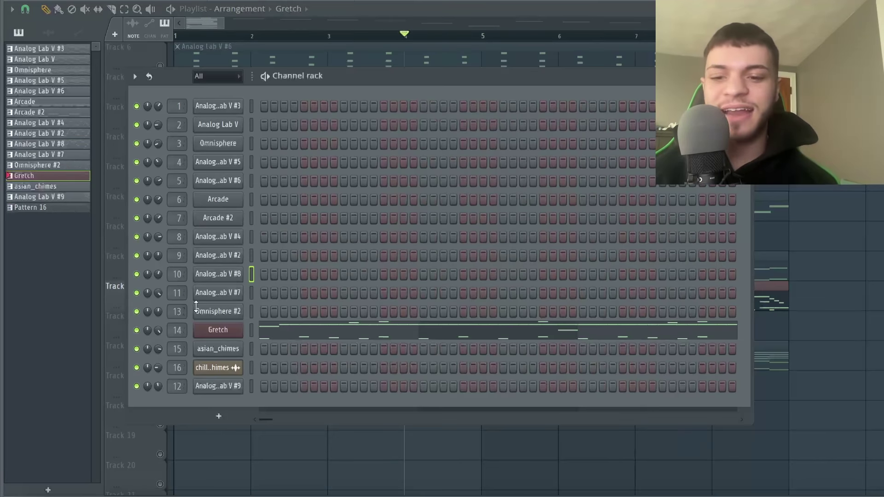
{"action": "left_click", "coordinate": [217, 335]}
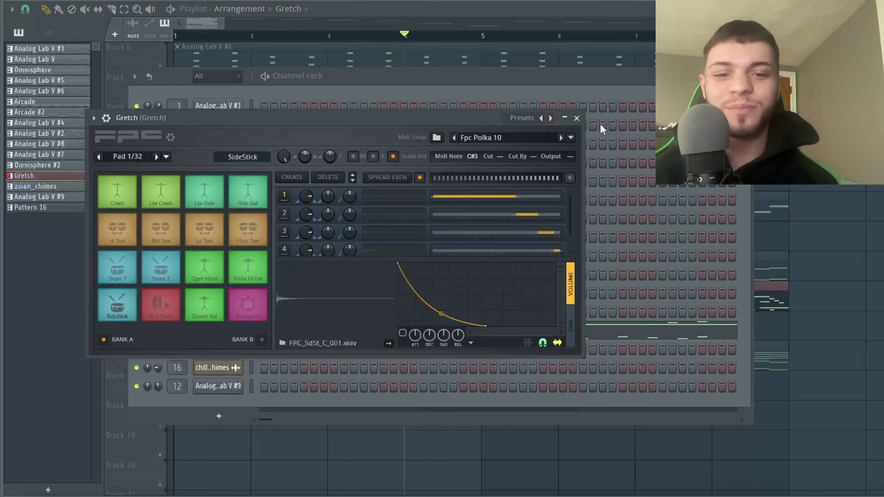
{"action": "left_click", "coordinate": [576, 118]}
Step: Open the Gretch notes in the piano roll and examine the ride pattern and the closing crash fill
{"action": "left_click", "coordinate": [298, 331]}
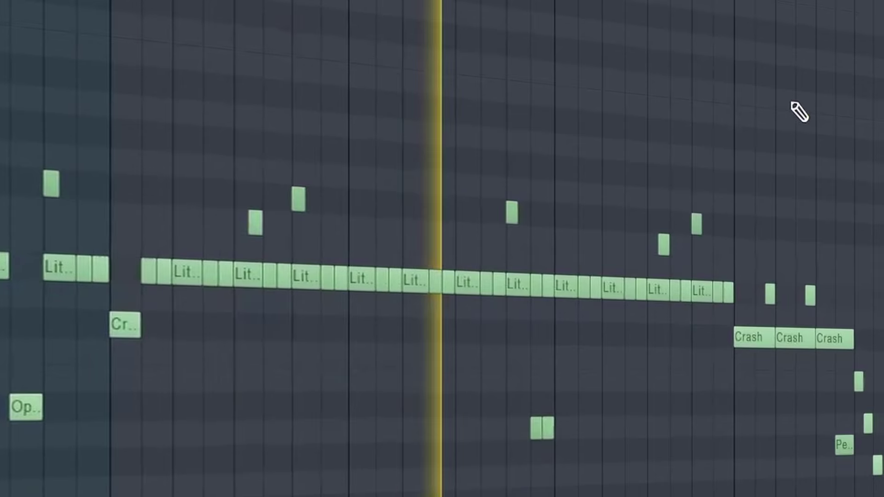
{"action": "scroll", "coordinate": [834, 177], "scroll_direction": "up", "scroll_amount": 2}
{"action": "scroll", "coordinate": [874, 233], "scroll_direction": "up", "scroll_amount": 2}
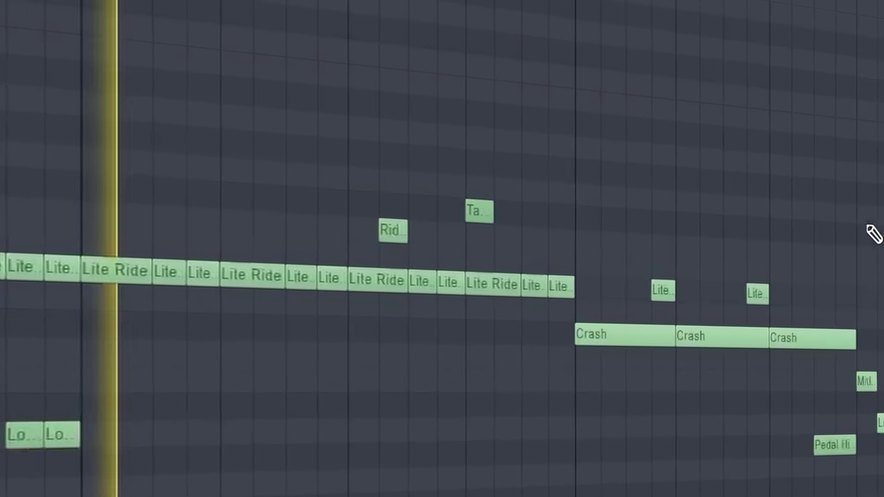
{"action": "left_click_drag", "start_coordinate": [562, 162], "coordinate": [881, 495]}
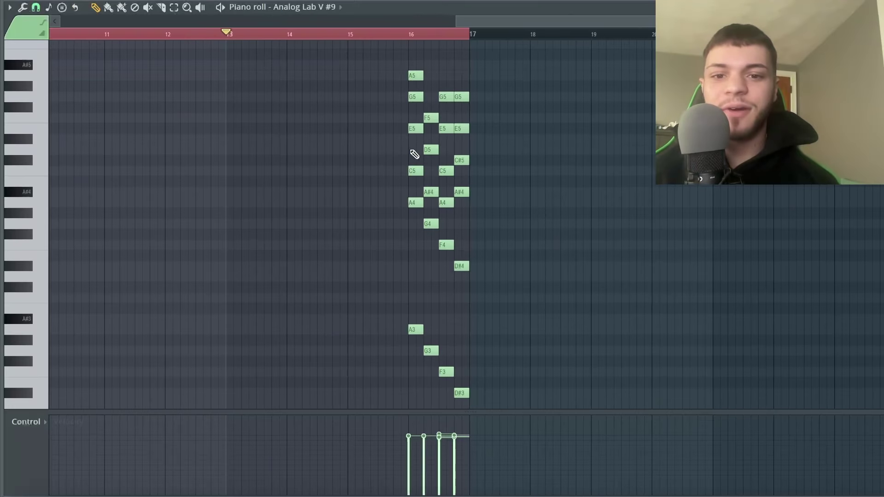
Step: Play the four descending Analog Lab V #9 chords in the piano roll from bar 16
{"action": "scroll", "coordinate": [405, 34], "scroll_direction": "up", "scroll_amount": 3}
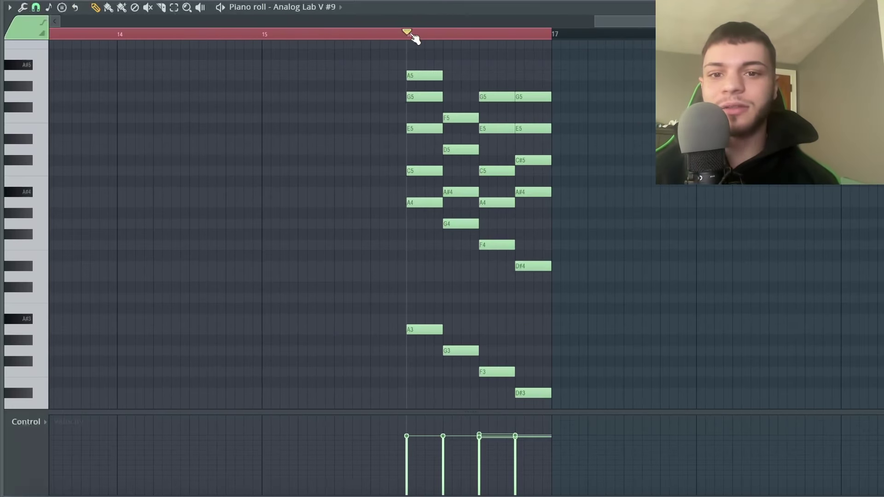
{"action": "key", "text": "space"}
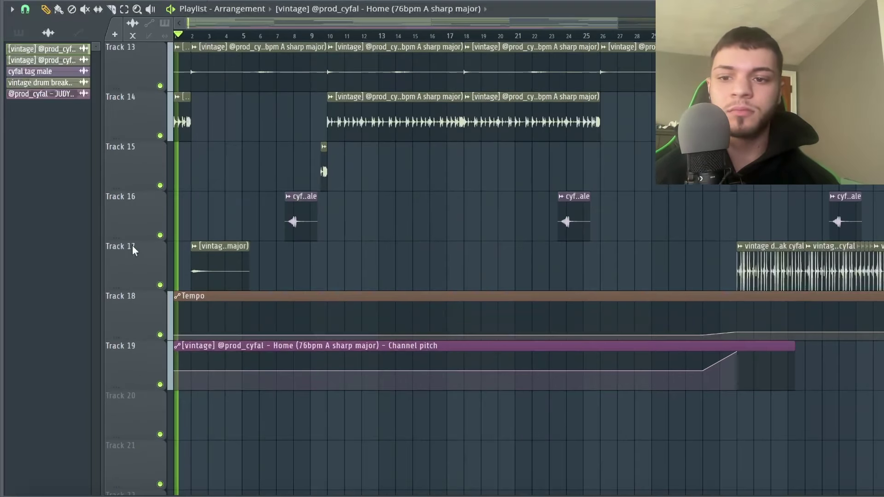
Step: Examine the full arrangement of the sampled "Home" beat during playback, from the melody tracks to the drum break and the tempo and pitch automation
{"action": "scroll", "coordinate": [132, 250], "scroll_direction": "up", "scroll_amount": 10}
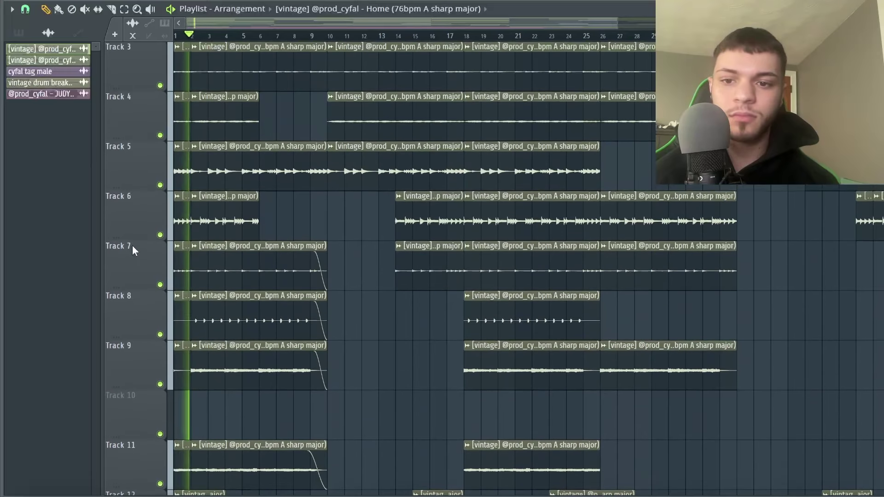
{"action": "scroll", "coordinate": [409, 154], "scroll_direction": "down", "scroll_amount": 12}
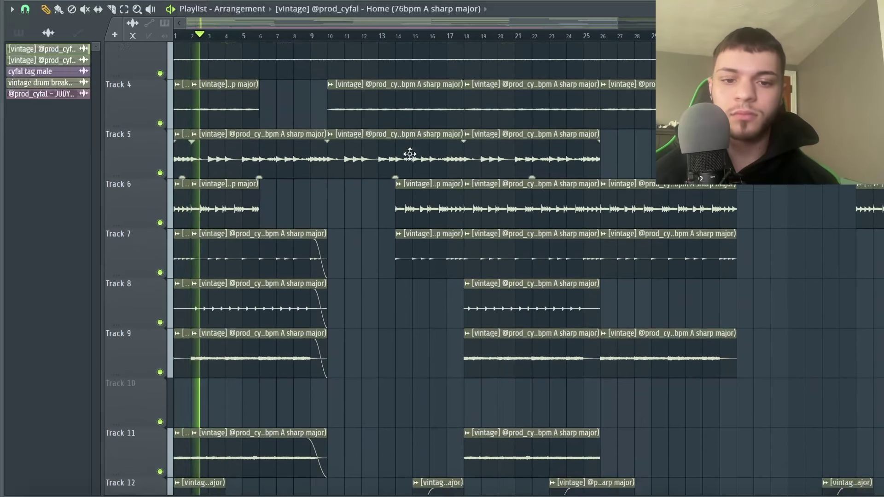
{"action": "scroll", "coordinate": [410, 154], "scroll_direction": "up", "scroll_amount": 6}
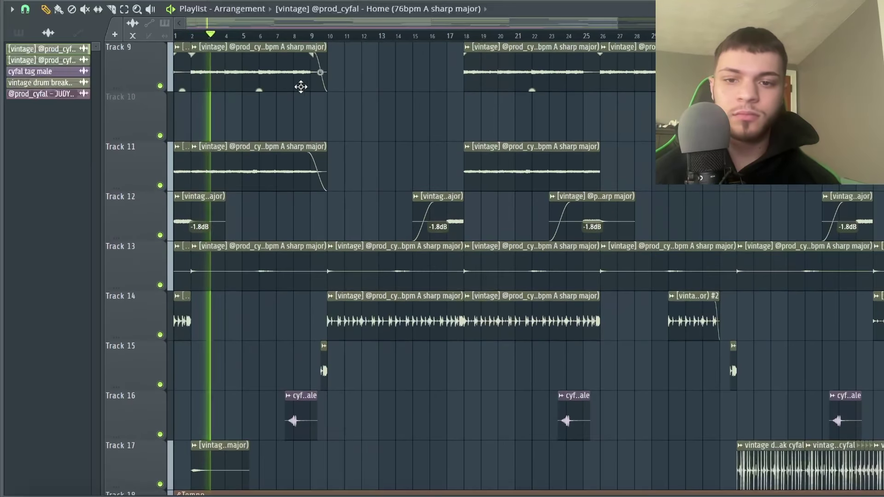
{"action": "scroll", "coordinate": [313, 42], "scroll_direction": "up", "scroll_amount": 4}
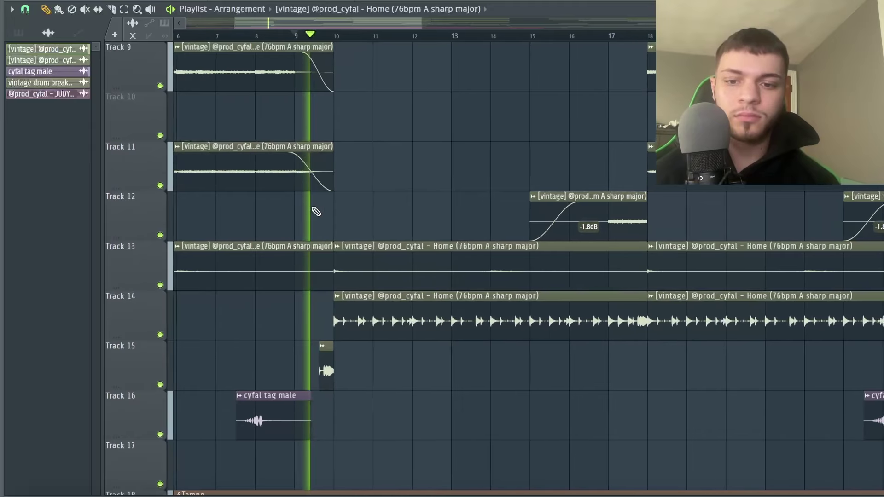
{"action": "scroll", "coordinate": [389, 104], "scroll_direction": "up", "scroll_amount": 8}
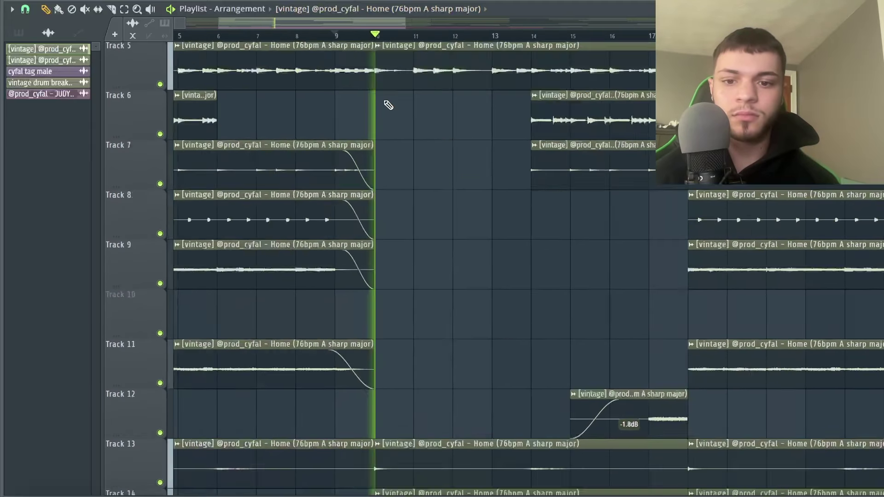
{"action": "scroll", "coordinate": [382, 102], "scroll_direction": "down", "scroll_amount": 5}
{"action": "scroll", "coordinate": [383, 101], "scroll_direction": "down", "scroll_amount": 3}
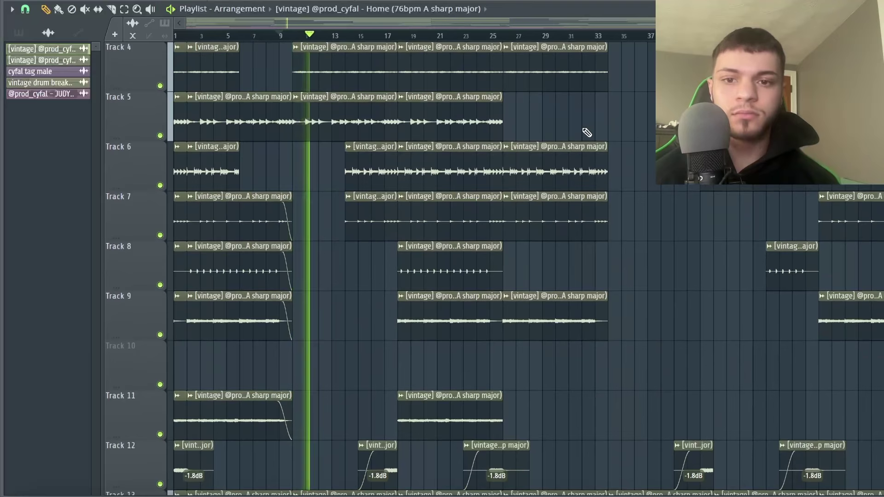
{"action": "scroll", "coordinate": [587, 132], "scroll_direction": "down", "scroll_amount": 10}
{"action": "scroll", "coordinate": [565, 428], "scroll_direction": "up", "scroll_amount": 3}
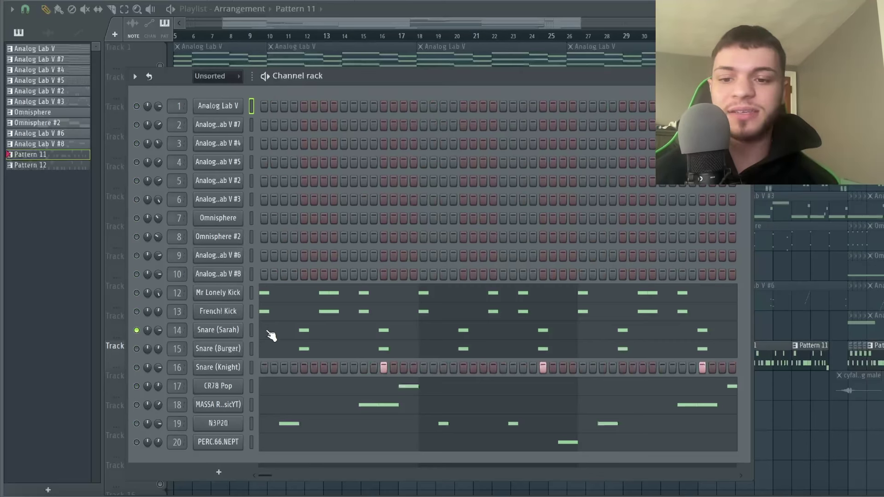
Step: Play the Snare (Sarah) notes of Pattern 11 and enable the Snare (Burger) and Snare (Knight) channels alongside them
{"action": "left_click", "coordinate": [271, 336]}
{"action": "scroll", "coordinate": [464, 109], "scroll_direction": "up", "scroll_amount": 3}
{"action": "key", "text": "space"}
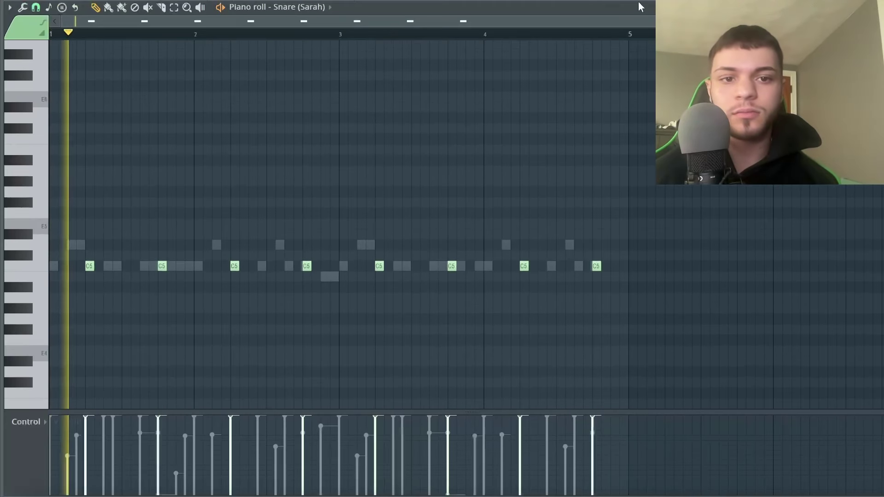
{"action": "key", "text": "F6"}
{"action": "left_click", "coordinate": [136, 349]}
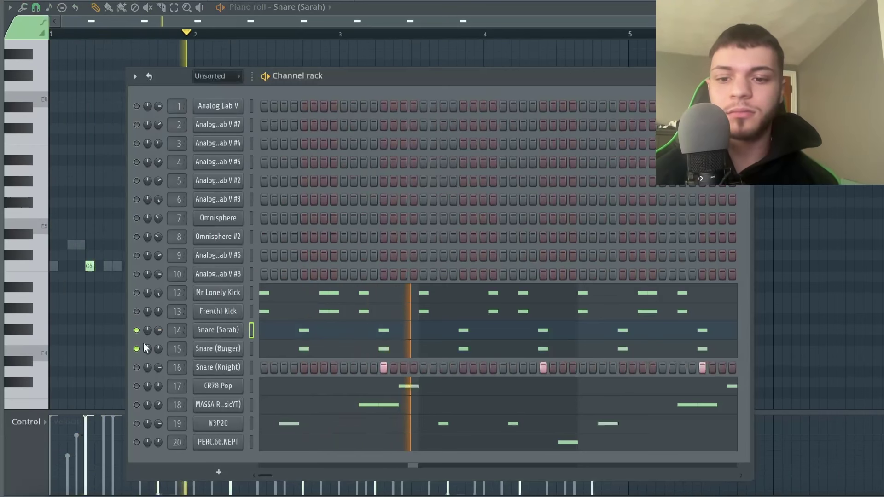
{"action": "left_click", "coordinate": [137, 367]}
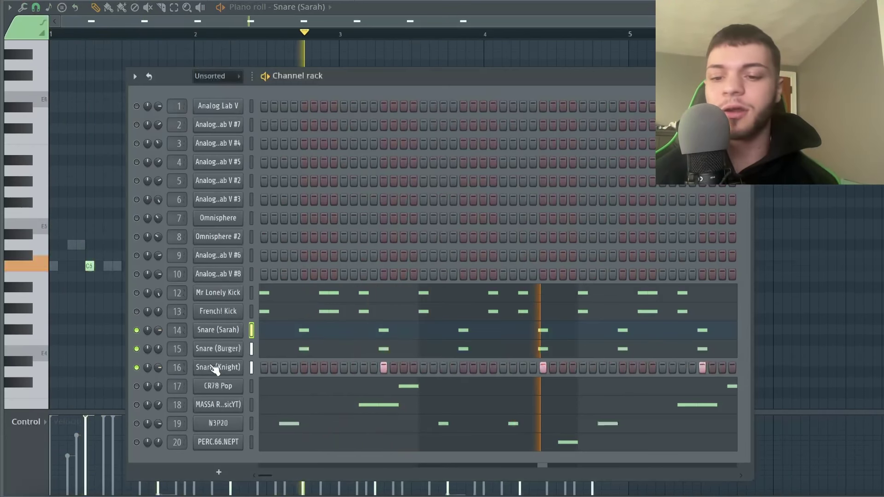
Step: Enable the Mr Lonely Kick and French! Kick channels and play the pattern with the French! Kick notes open
{"action": "right_click", "coordinate": [236, 306]}
{"action": "left_click", "coordinate": [137, 311]}
{"action": "key", "text": "space"}
{"action": "left_click", "coordinate": [305, 314]}
{"action": "key", "text": "space"}
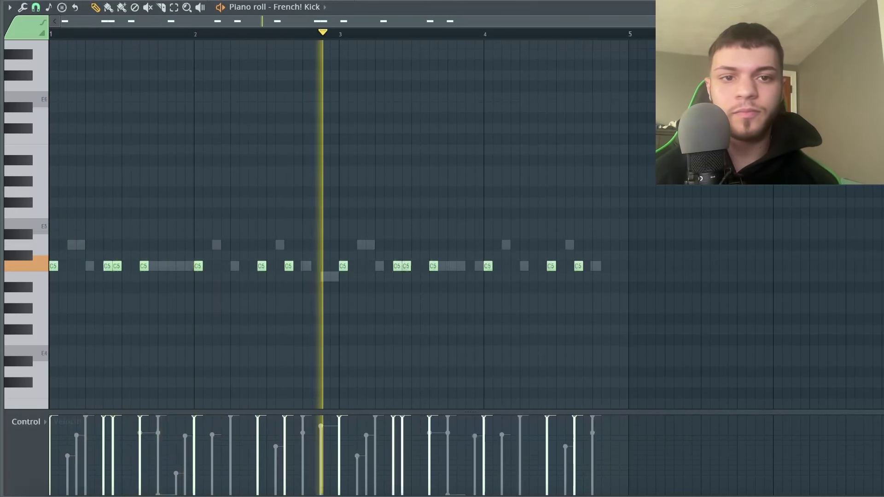
{"action": "key", "text": "space"}
{"action": "key", "text": "F6"}
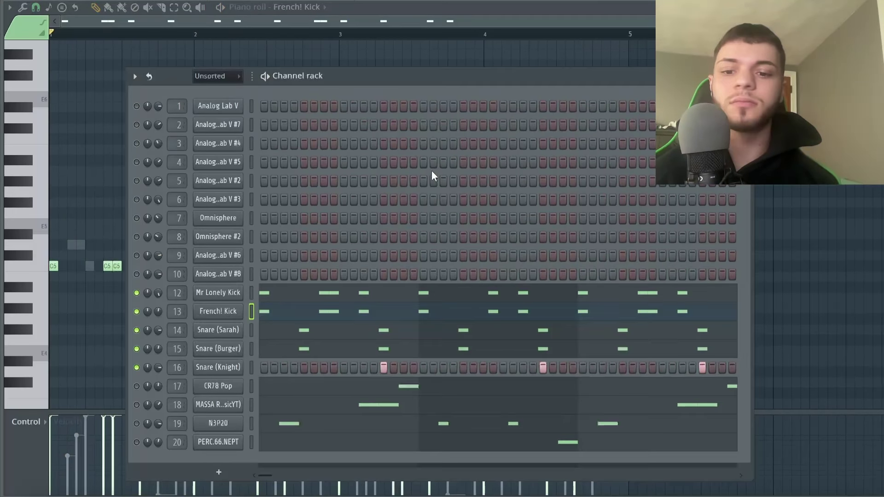
Step: Play the drum pattern with the CR78 Pop notes open, and switch to the MASSA RIDE notes
{"action": "key", "text": "space"}
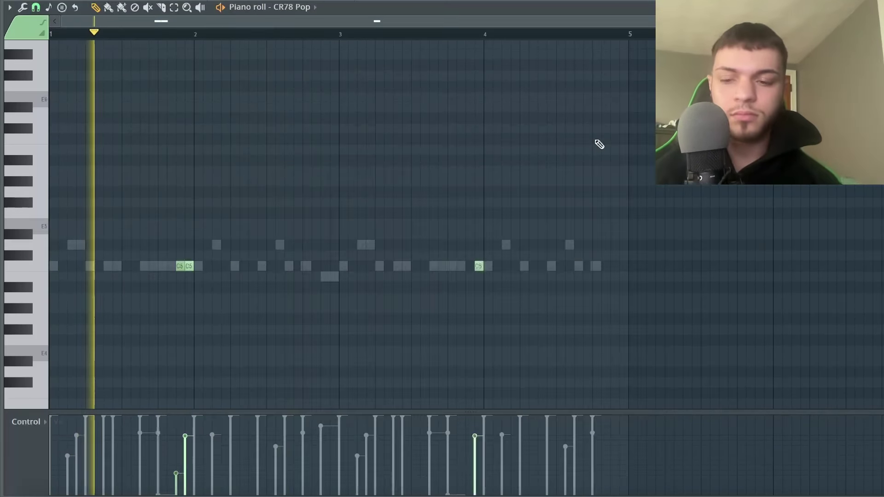
{"action": "key", "text": "Down"}
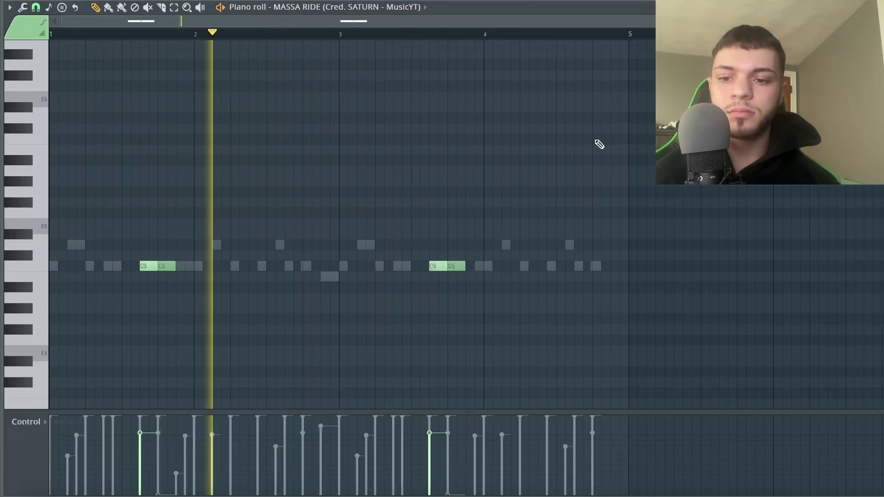